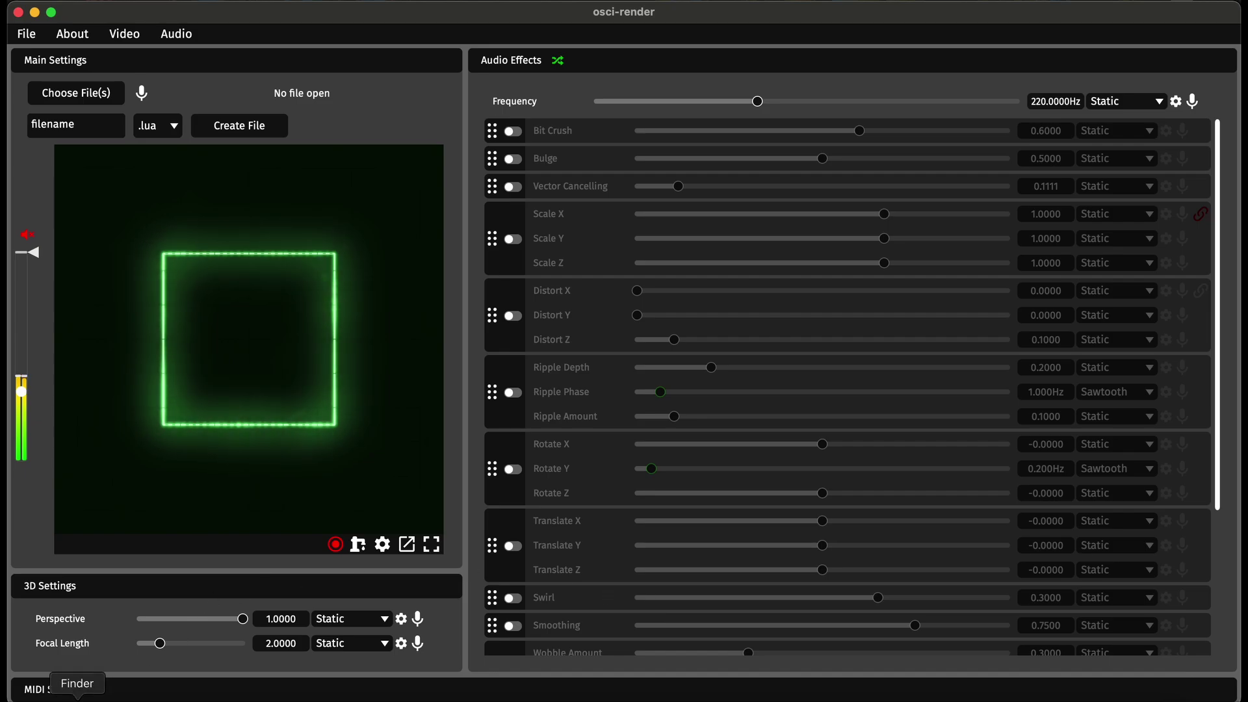
# Load videoplayback.mp4 from the Desktop into the osci-render preview by dragging it from Finder
pyautogui.click(77, 699)
pyautogui.moveTo(587, 323); pyautogui.dragTo(253, 318)
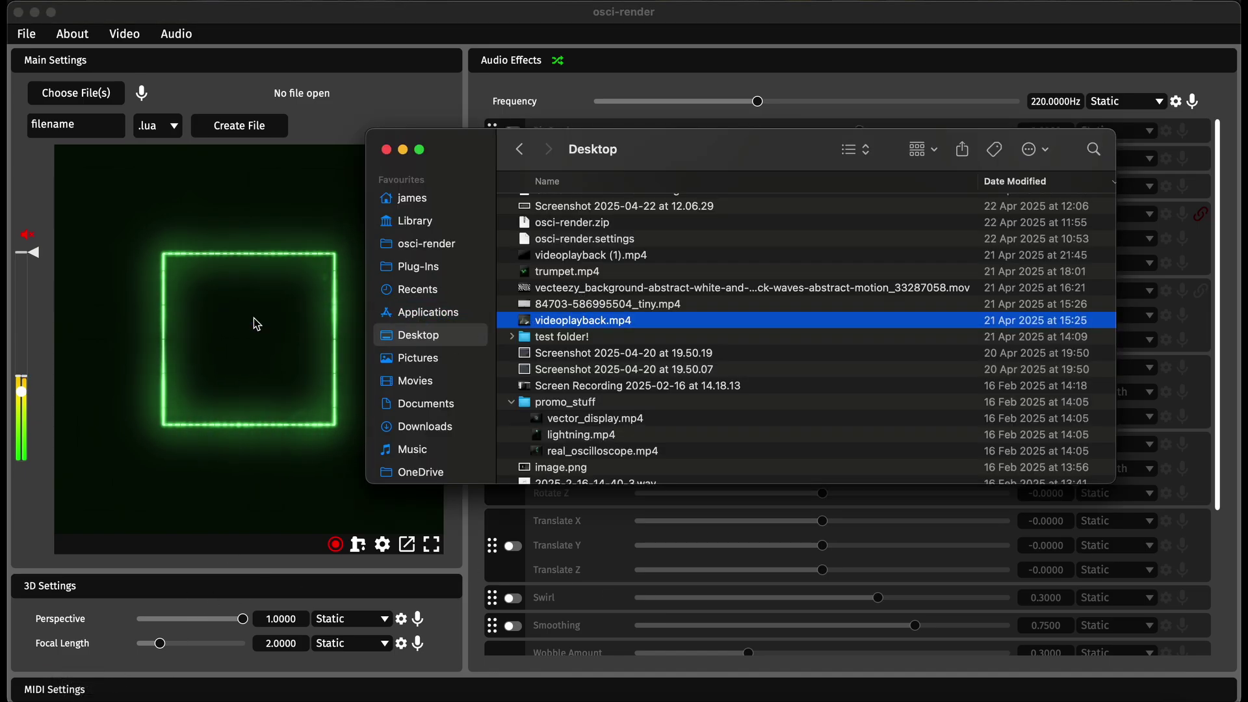
pyautogui.click(399, 97)
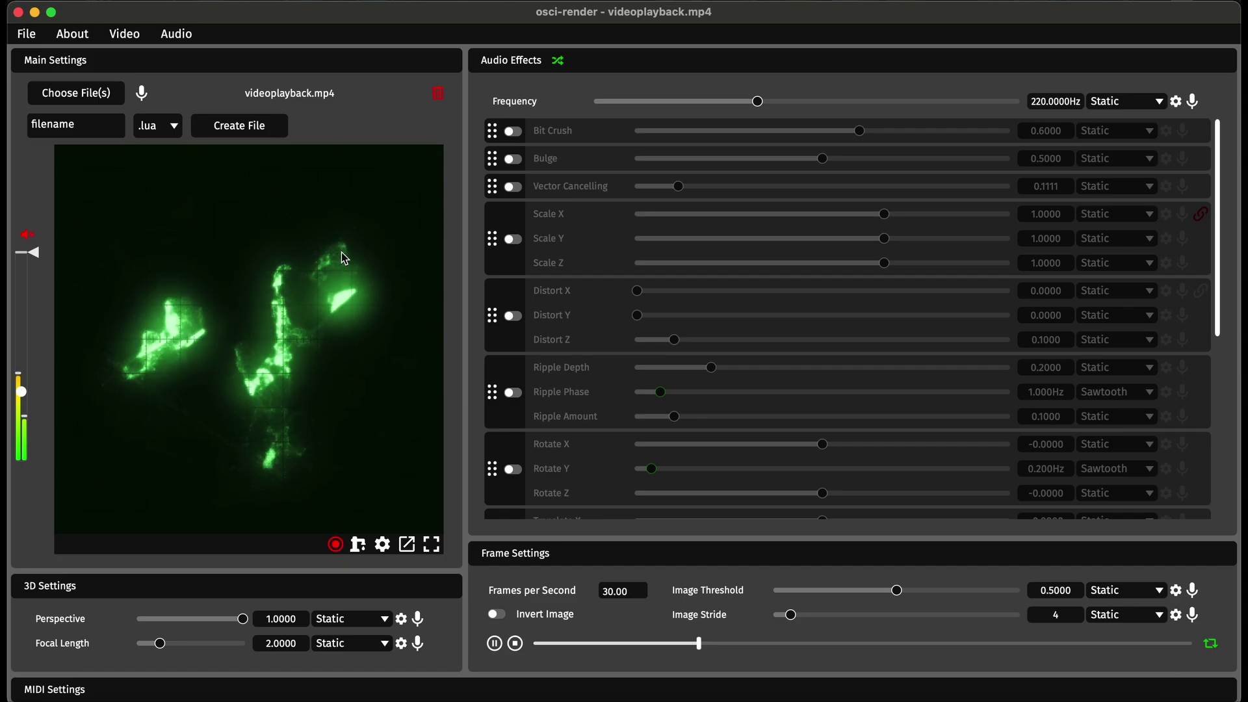
pyautogui.click(176, 33)
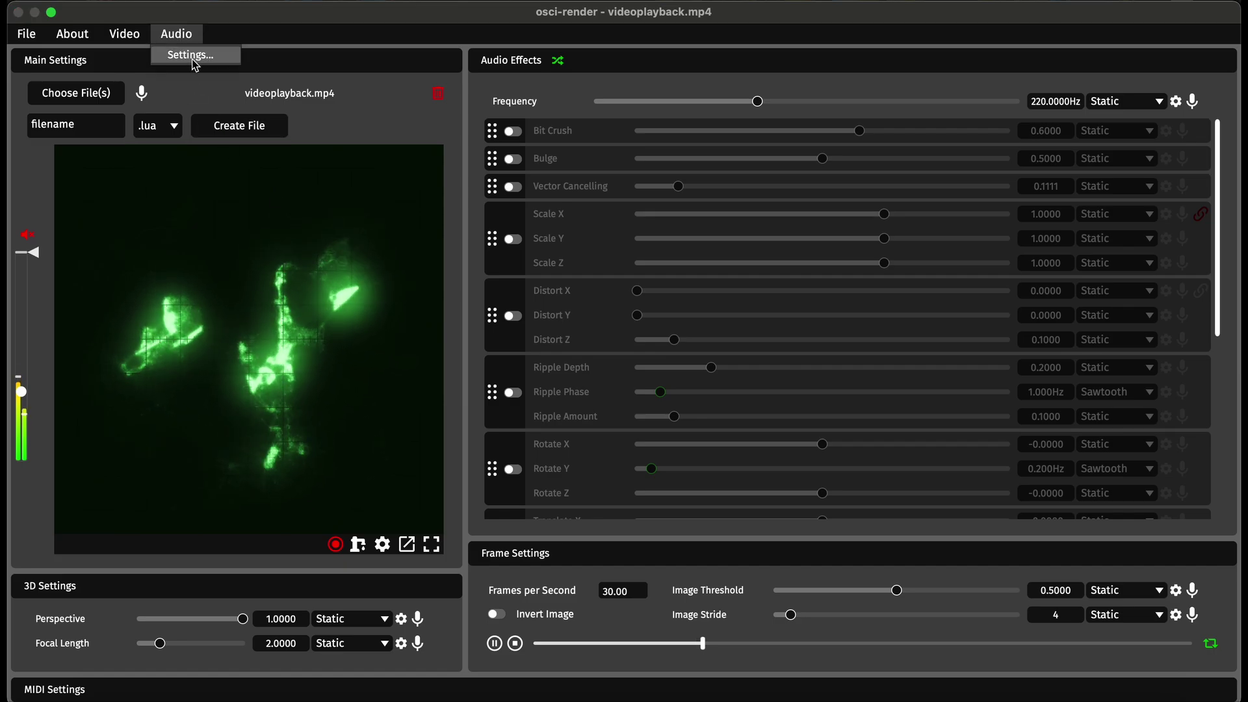
pyautogui.click(191, 56)
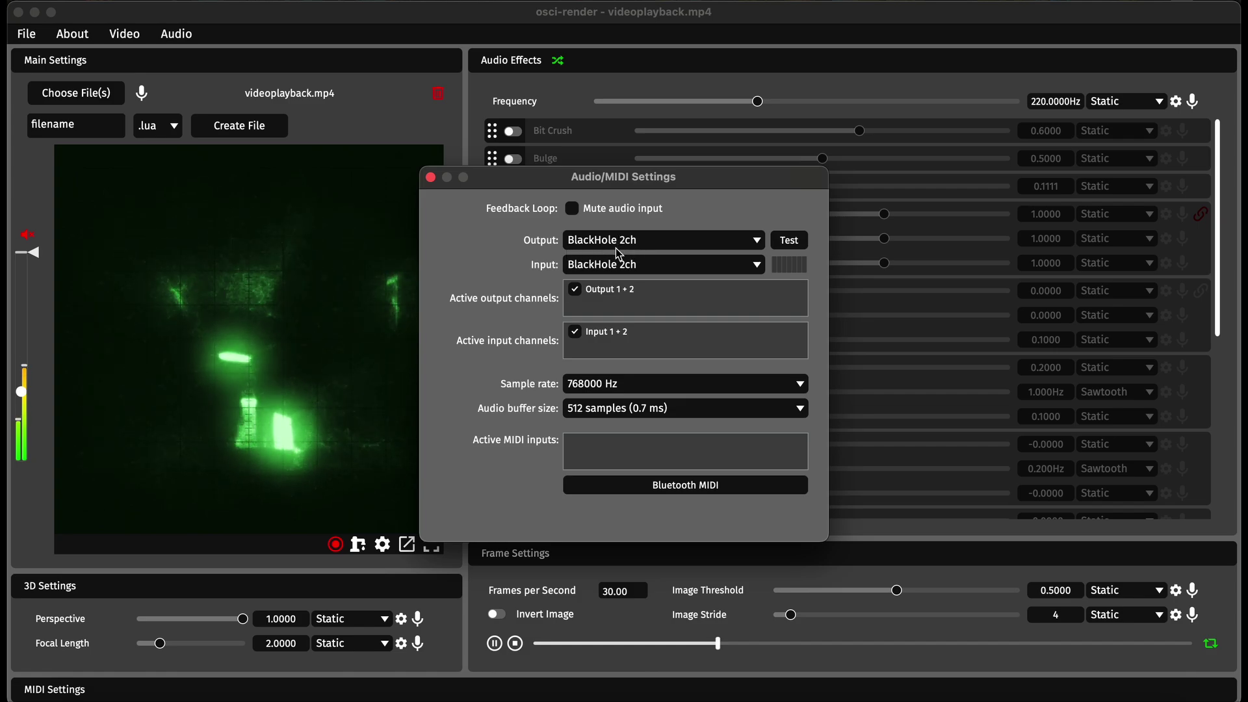
pyautogui.click(605, 384)
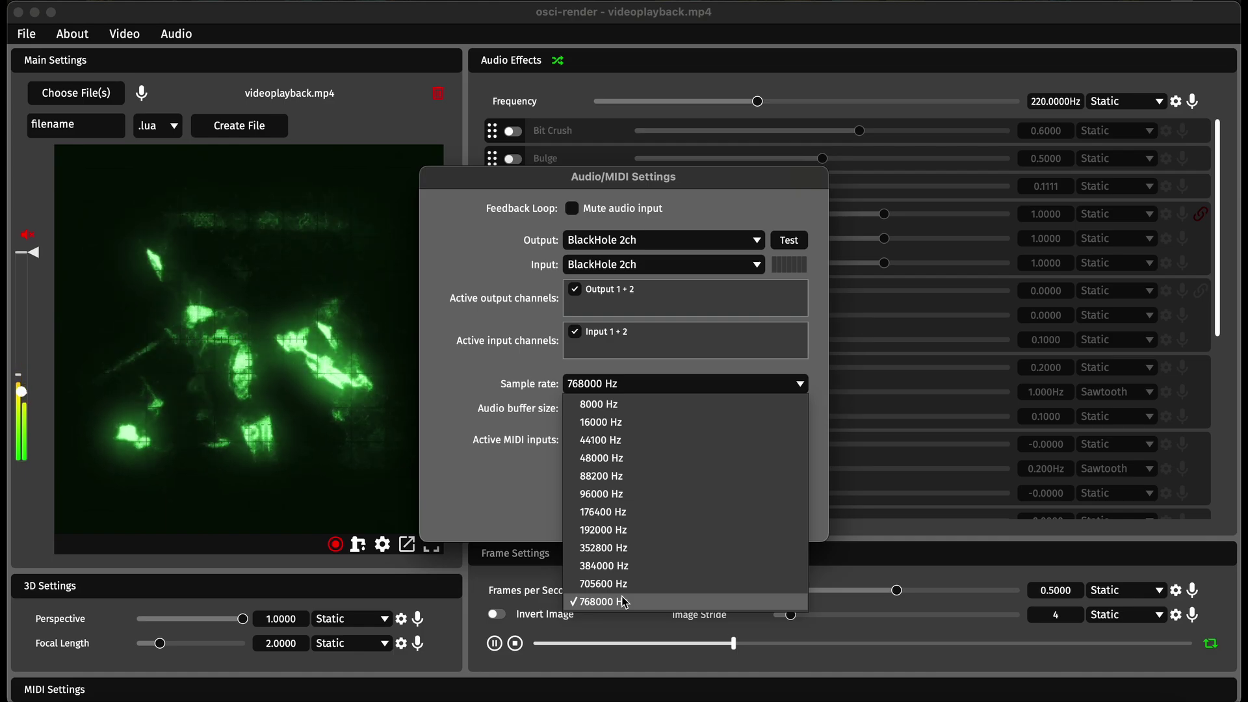
pyautogui.click(621, 531)
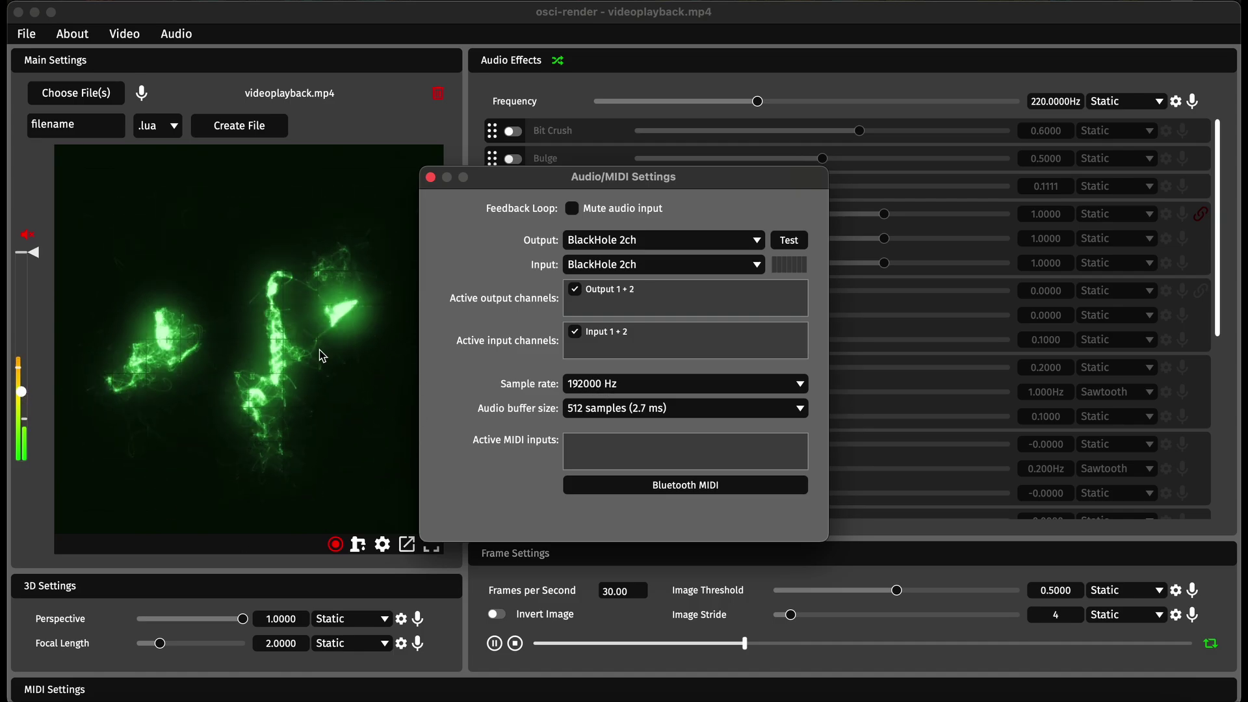
pyautogui.click(662, 388)
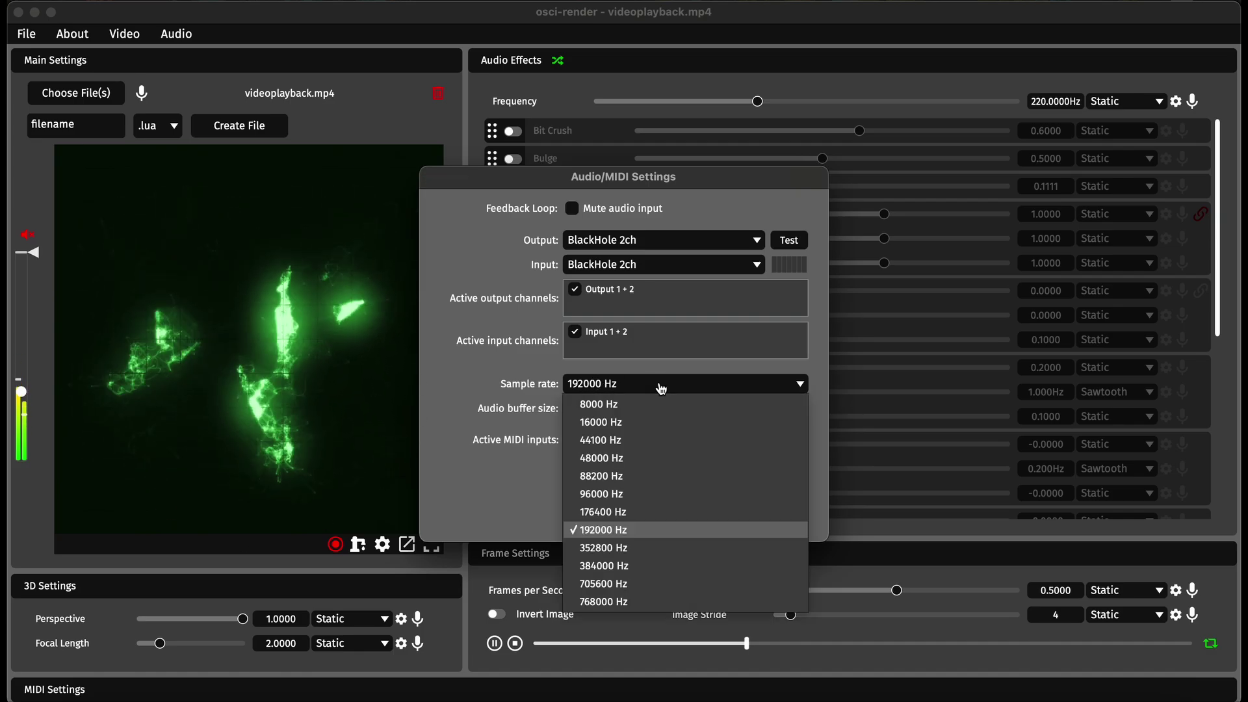
pyautogui.click(623, 442)
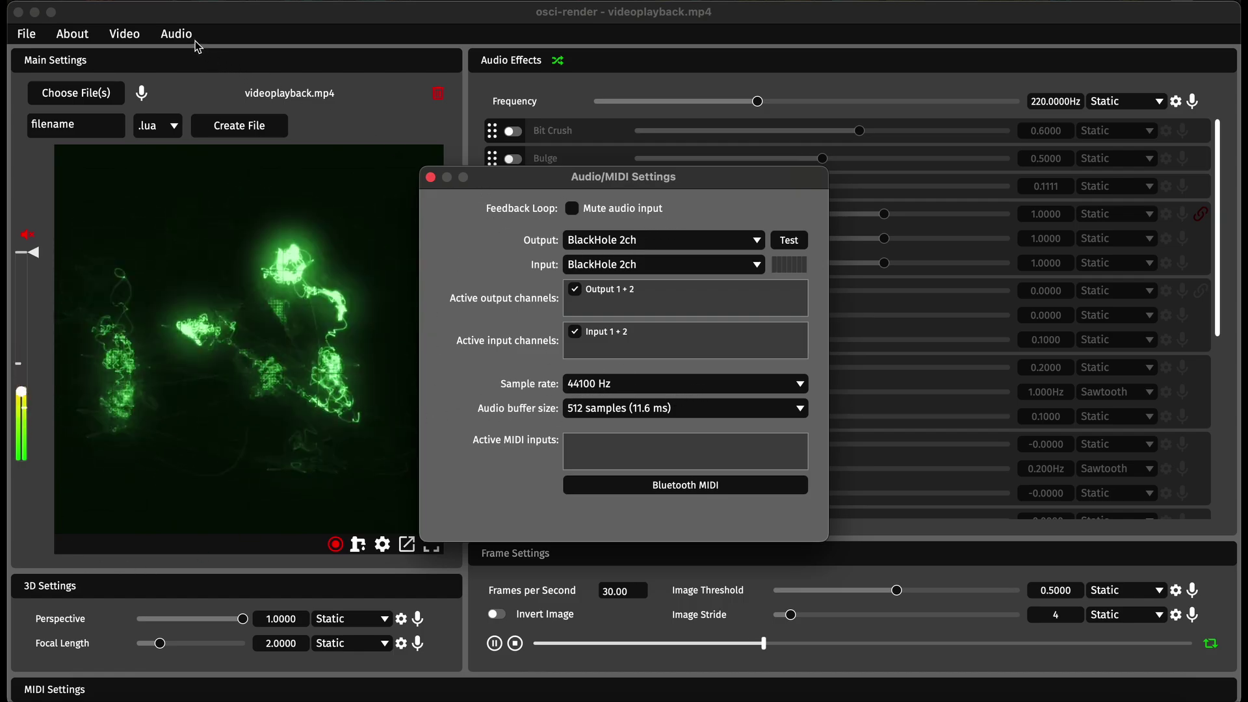
pyautogui.click(612, 388)
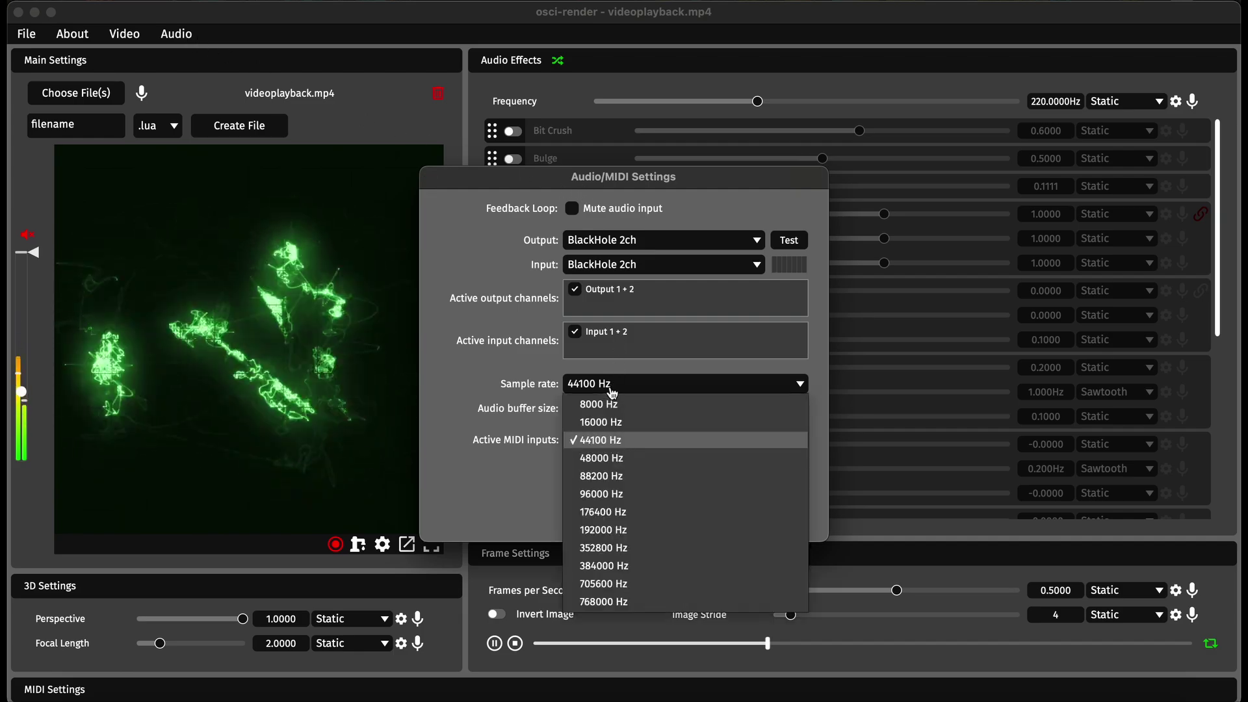
pyautogui.click(614, 603)
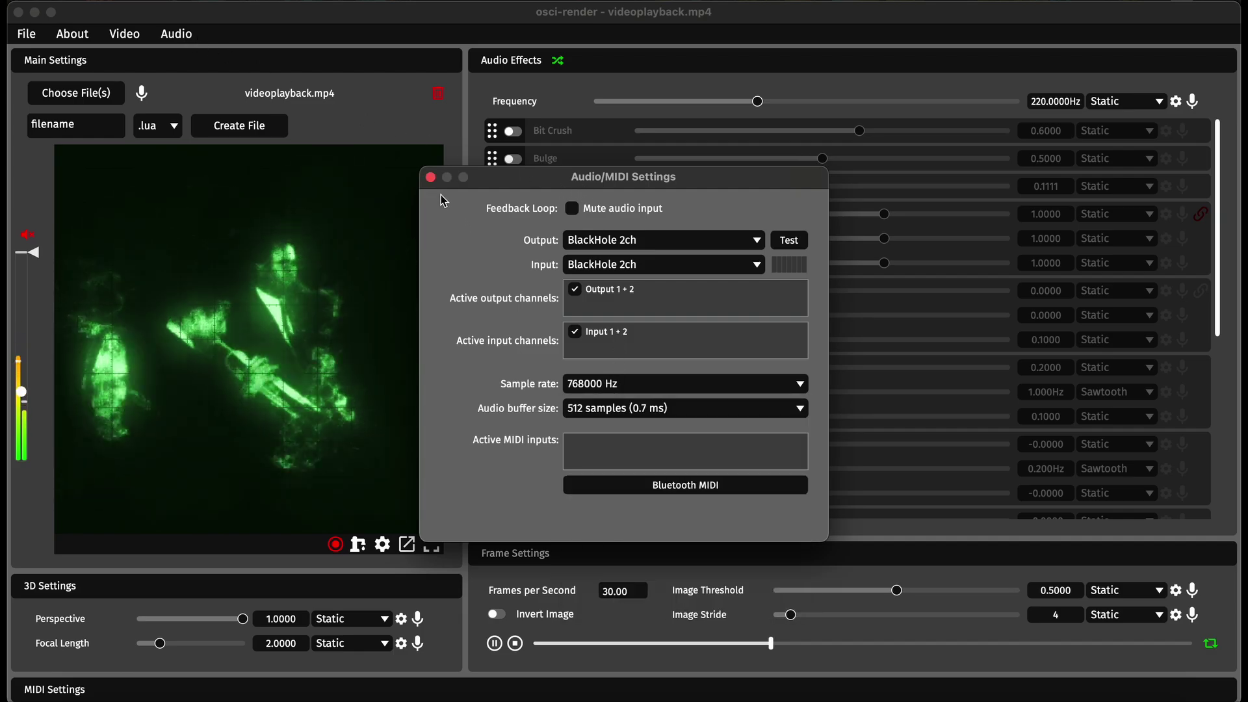
pyautogui.click(430, 177)
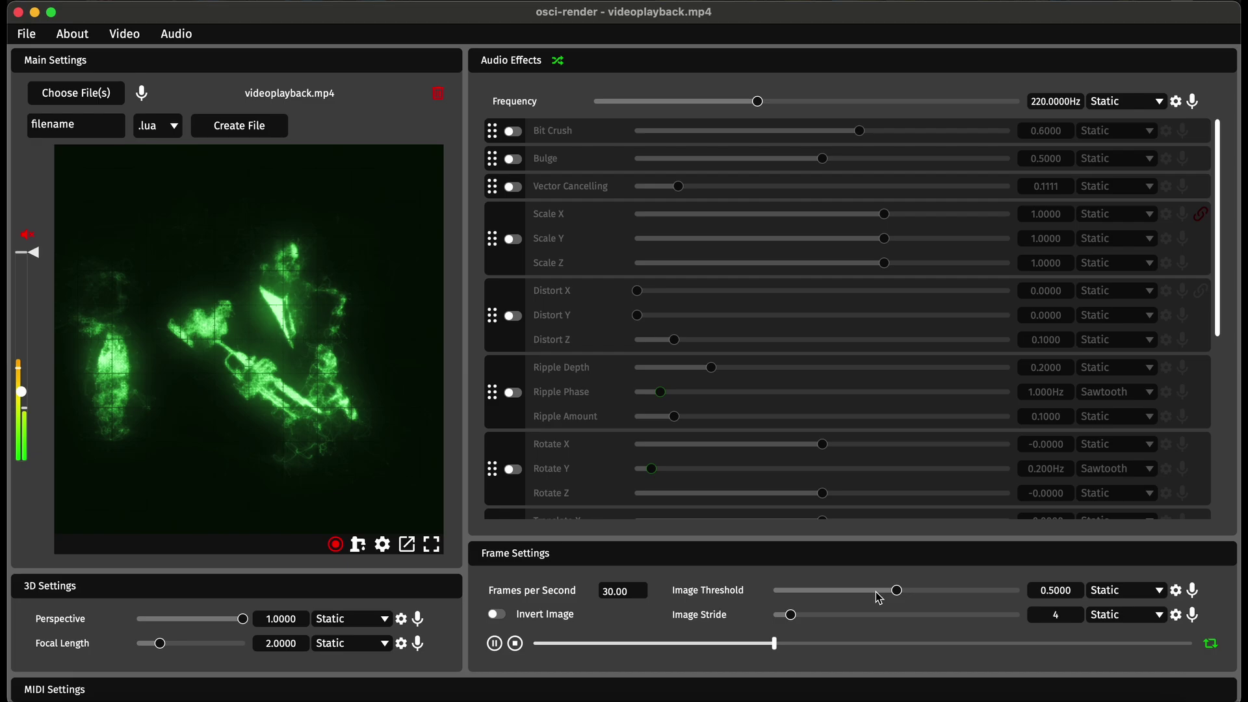
# Lower Image Threshold to 0.2253 and set Image Stride to 5 after trying 1
pyautogui.moveTo(897, 597); pyautogui.dragTo(830, 607)
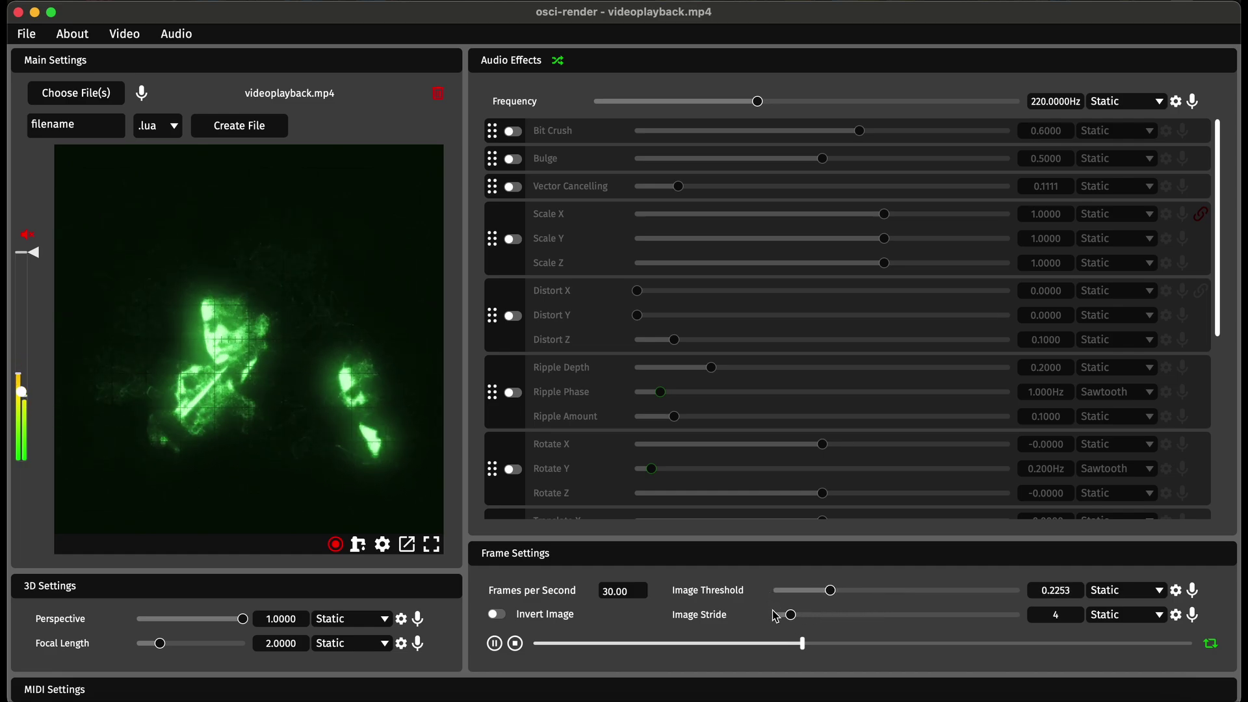
pyautogui.moveTo(791, 617); pyautogui.dragTo(774, 618)
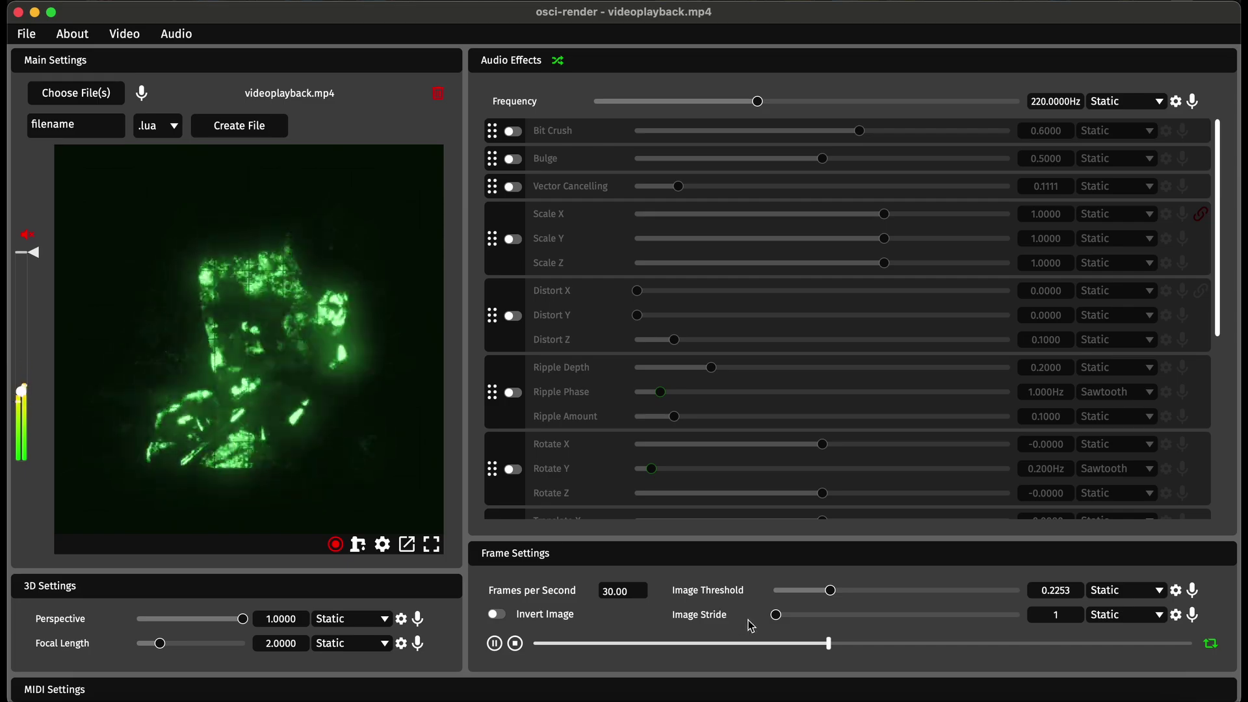
pyautogui.moveTo(777, 615); pyautogui.dragTo(804, 623)
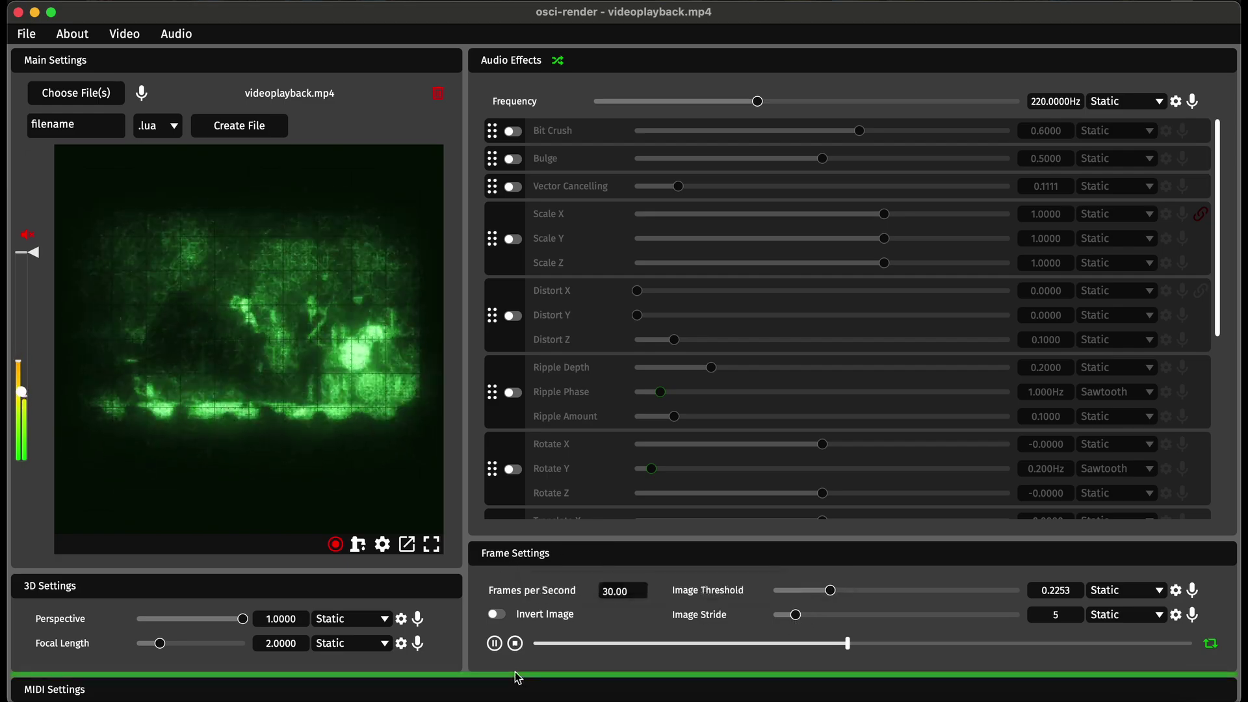
# Scrub the video back and pause on a frame showing the trumpet player's face
pyautogui.moveTo(848, 643); pyautogui.dragTo(934, 623)
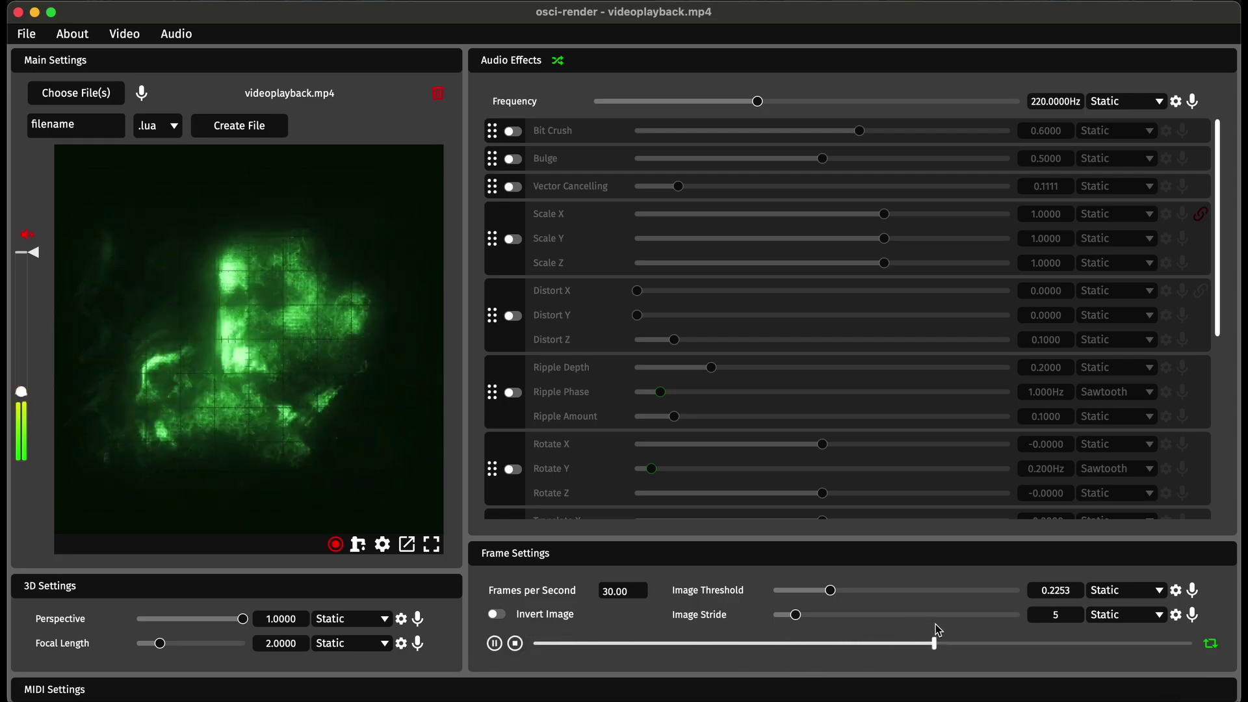
pyautogui.click(493, 644)
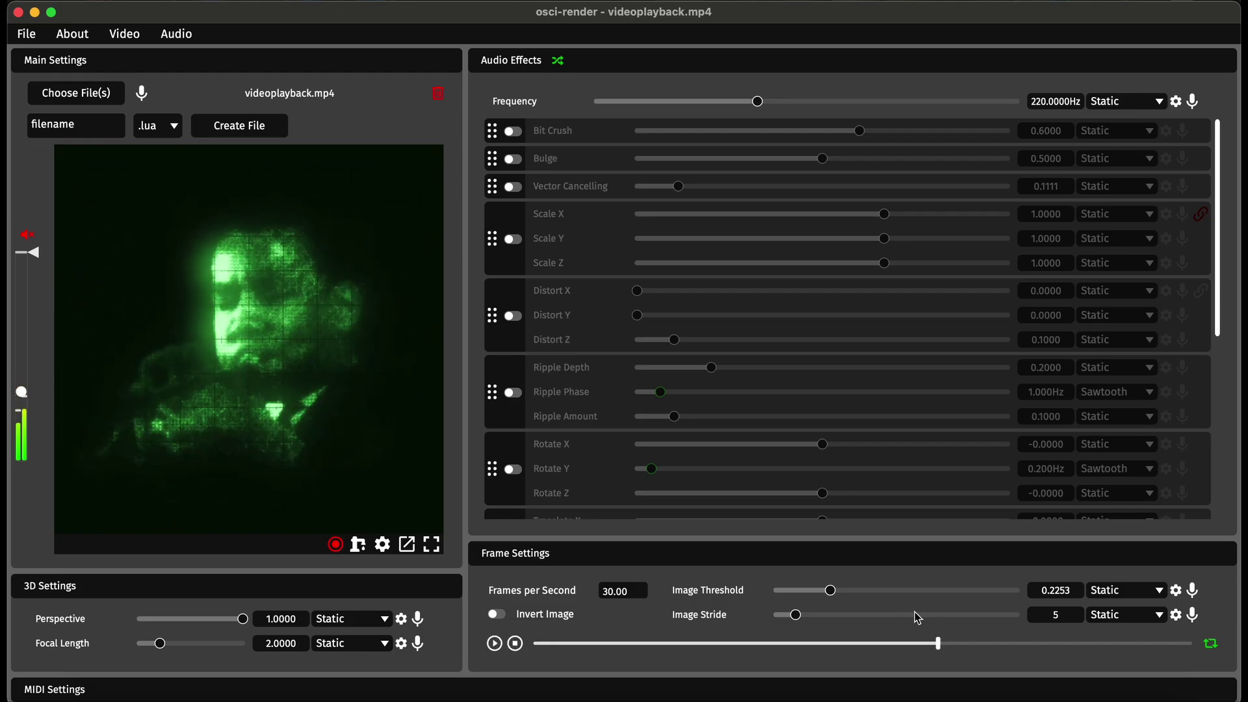
pyautogui.click(931, 643)
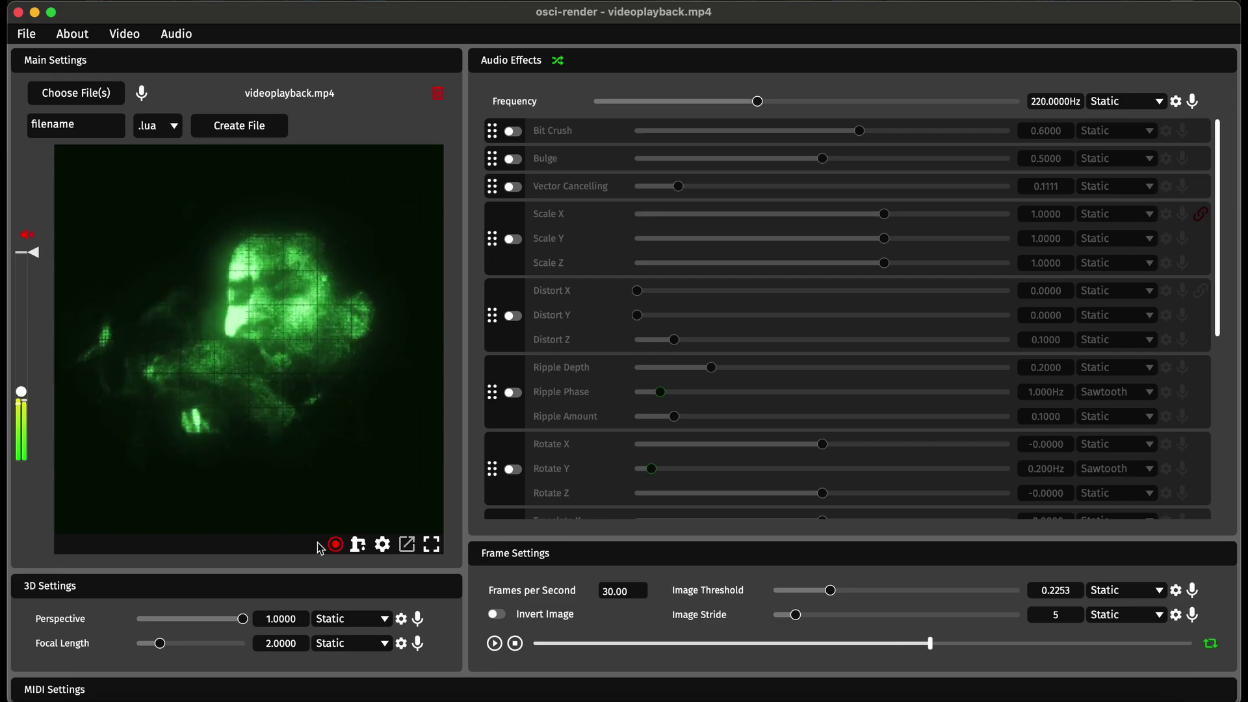
# In Visualiser Settings, set Persistence to 6 and Line Intensity to 0.0406
pyautogui.click(382, 544)
pyautogui.moveTo(499, 144); pyautogui.dragTo(726, 128)
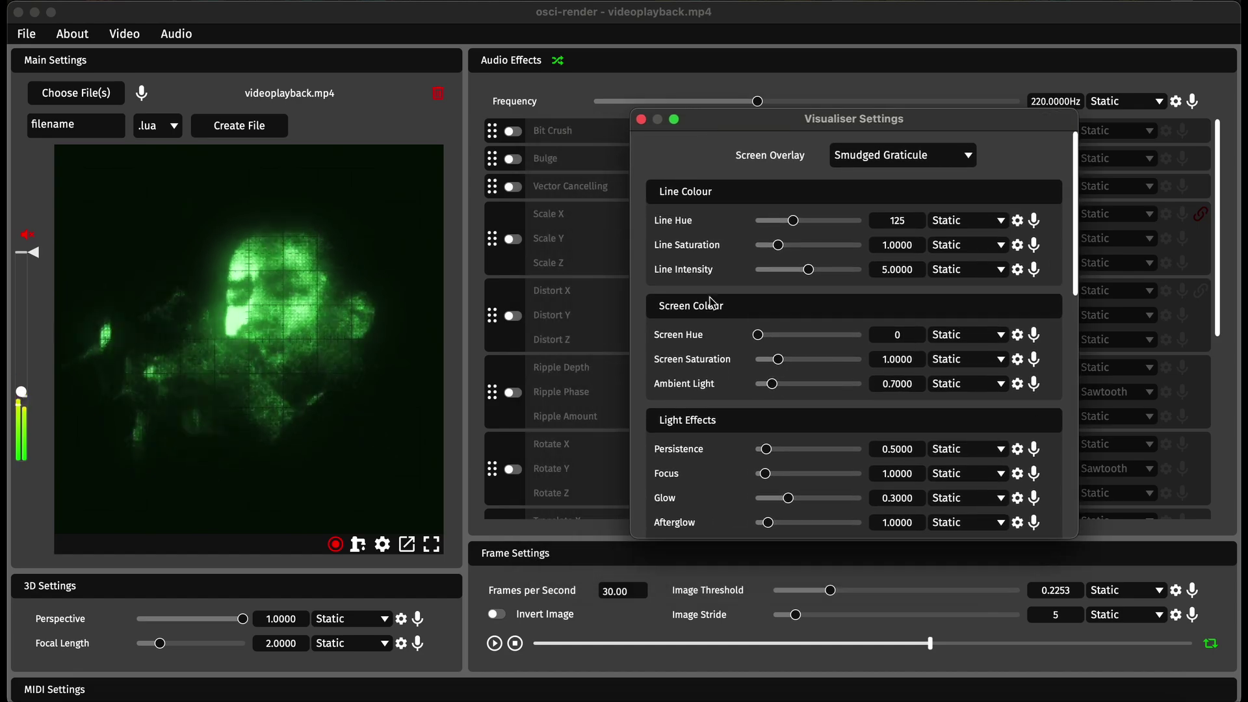
pyautogui.scroll(-2, 708, 442)
pyautogui.moveTo(767, 419); pyautogui.dragTo(859, 417)
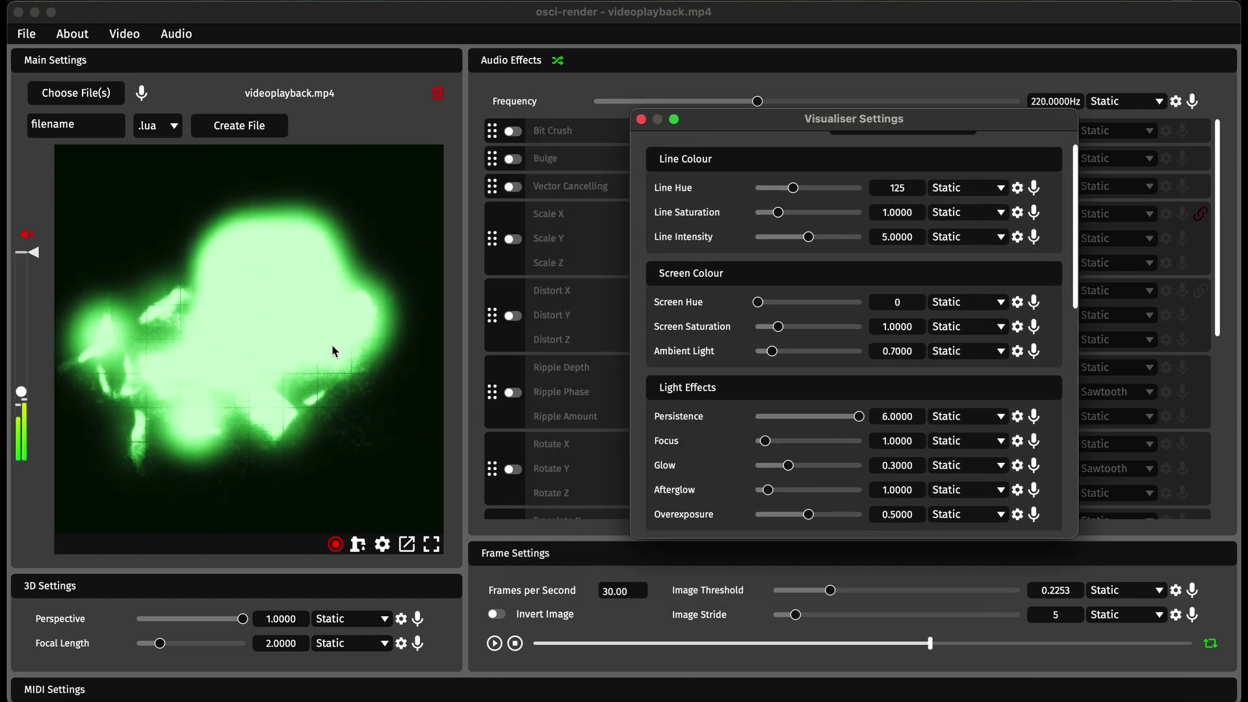
pyautogui.moveTo(808, 237); pyautogui.dragTo(728, 244)
pyautogui.moveTo(854, 417)
pyautogui.mouseDown()
pyautogui.moveTo(731, 418)
pyautogui.moveTo(859, 416)
pyautogui.mouseUp()
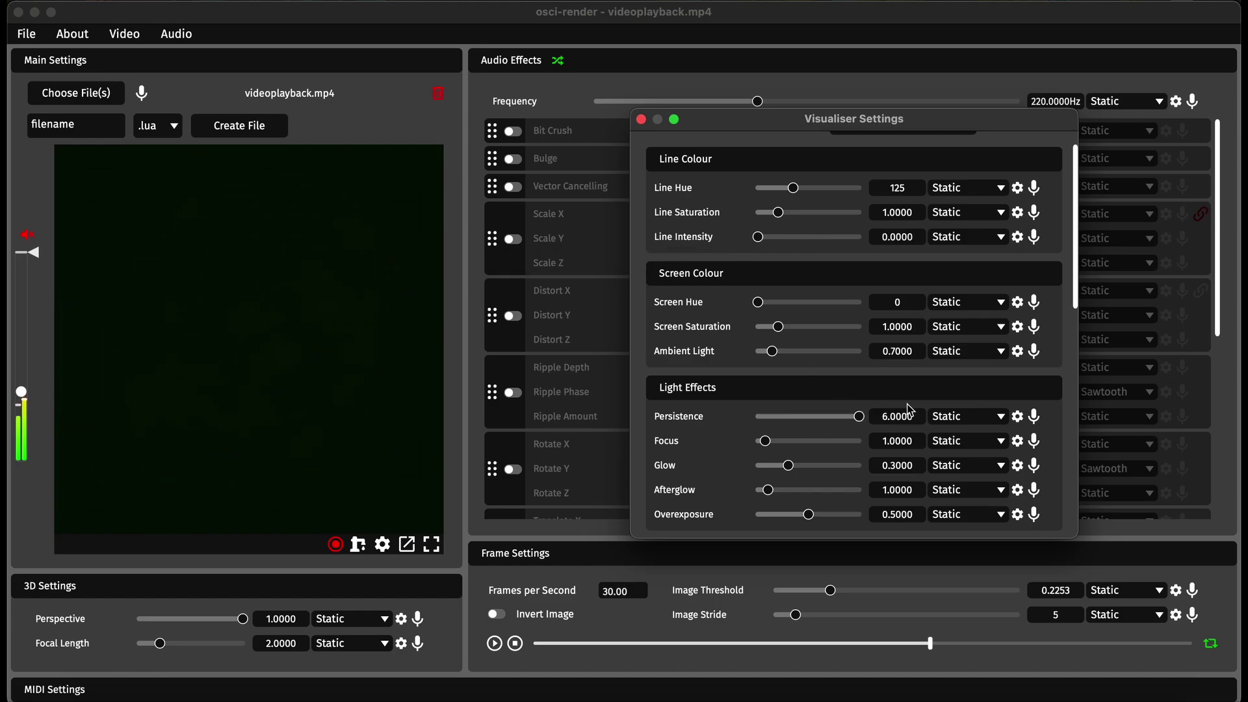
pyautogui.click(759, 240)
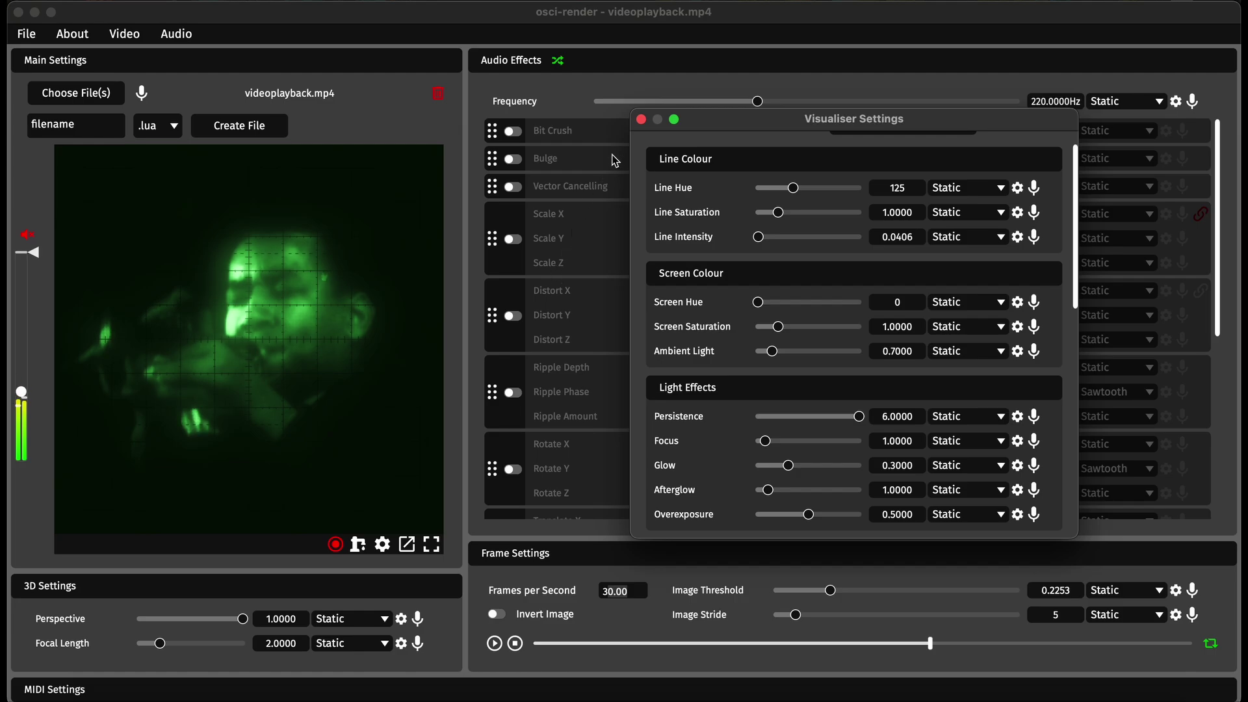
pyautogui.click(640, 119)
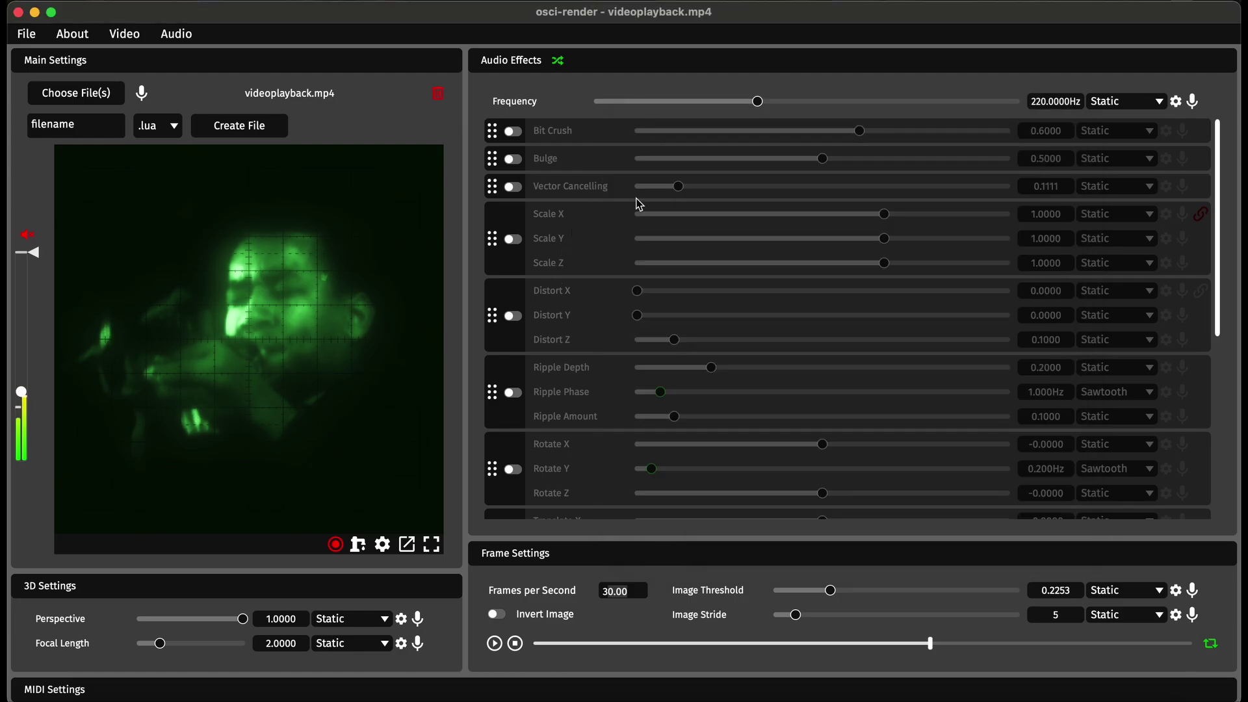
# Retune Image Threshold and Stride, then extend the Persistence maximum to 10 and set Persistence to 10
pyautogui.moveTo(835, 596); pyautogui.dragTo(800, 599)
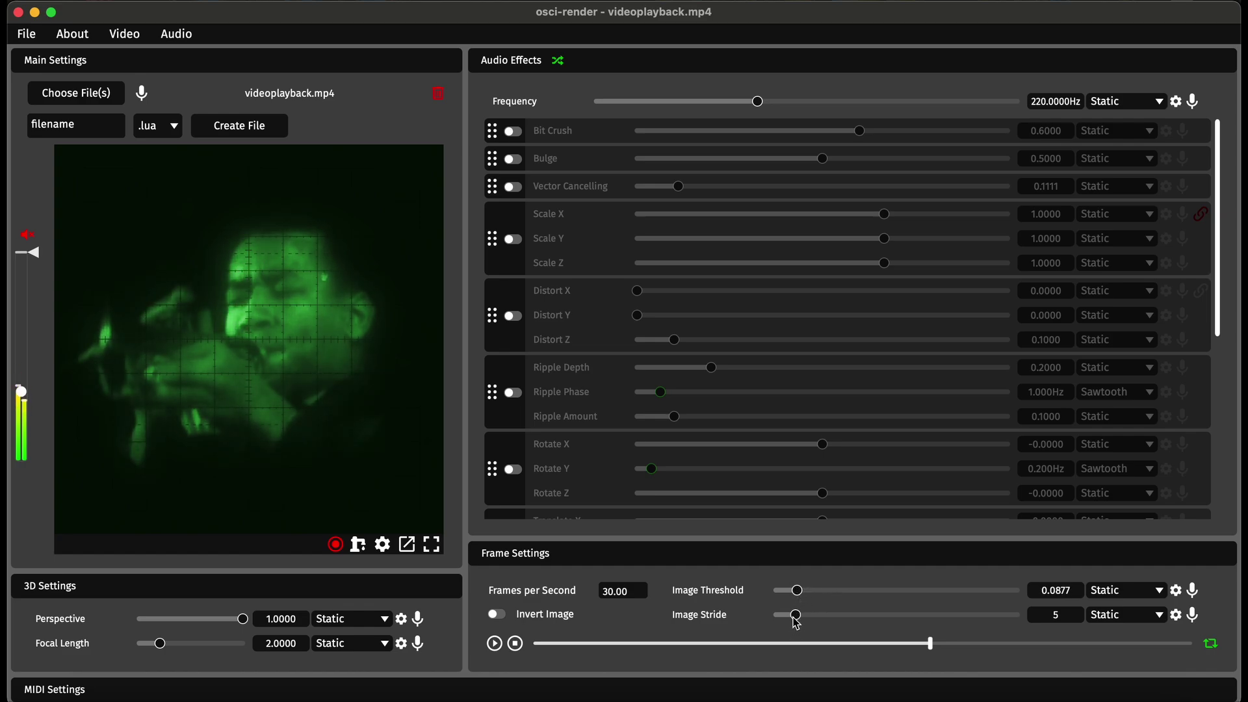
pyautogui.moveTo(796, 623); pyautogui.dragTo(775, 617)
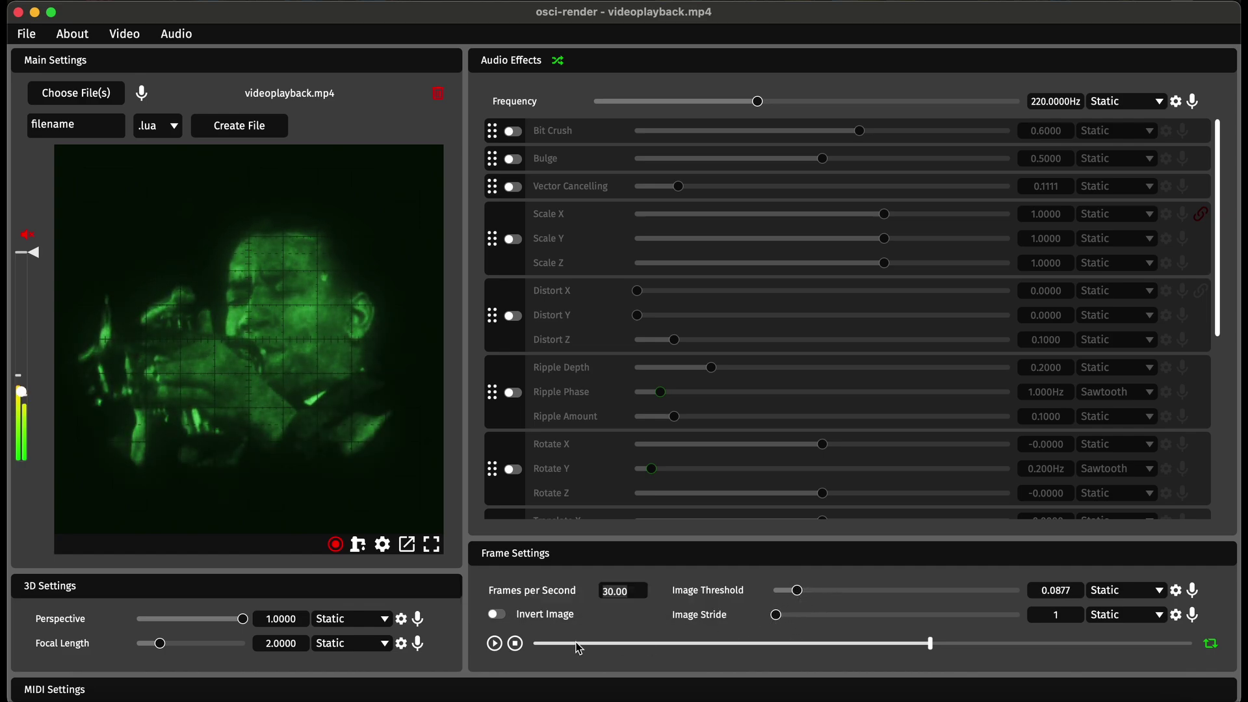
pyautogui.click(383, 546)
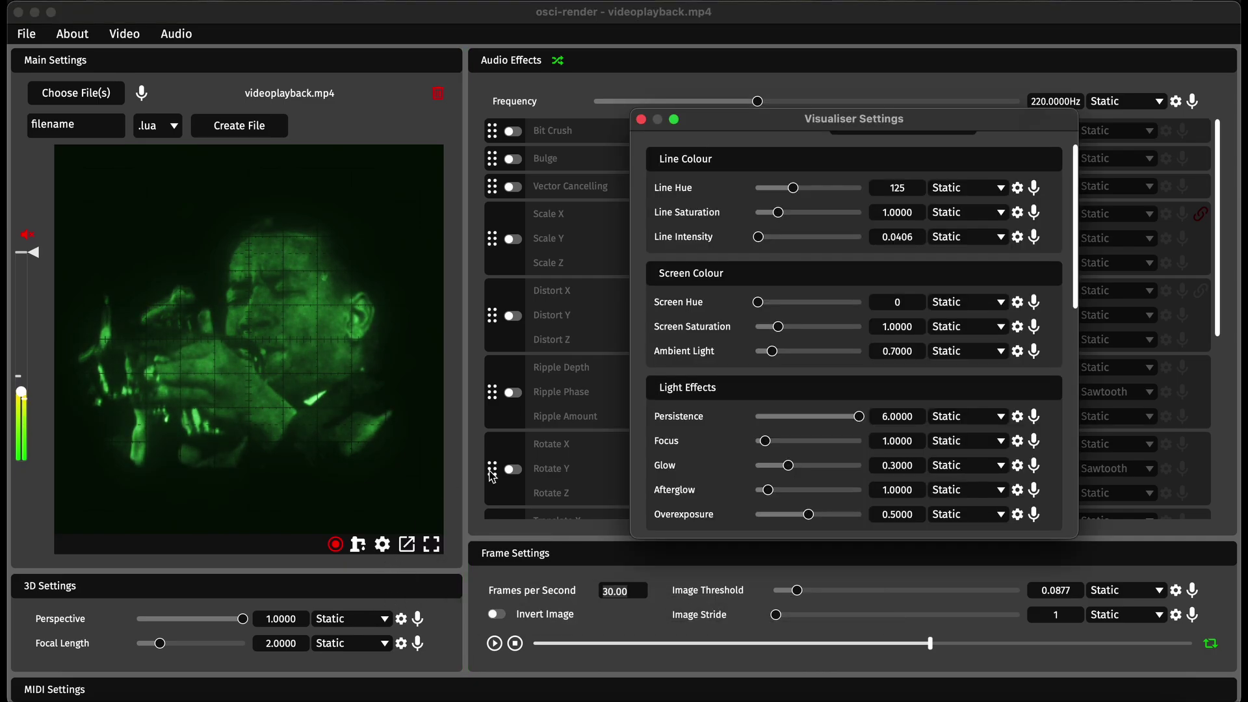
pyautogui.click(1018, 416)
pyautogui.click(1167, 365)
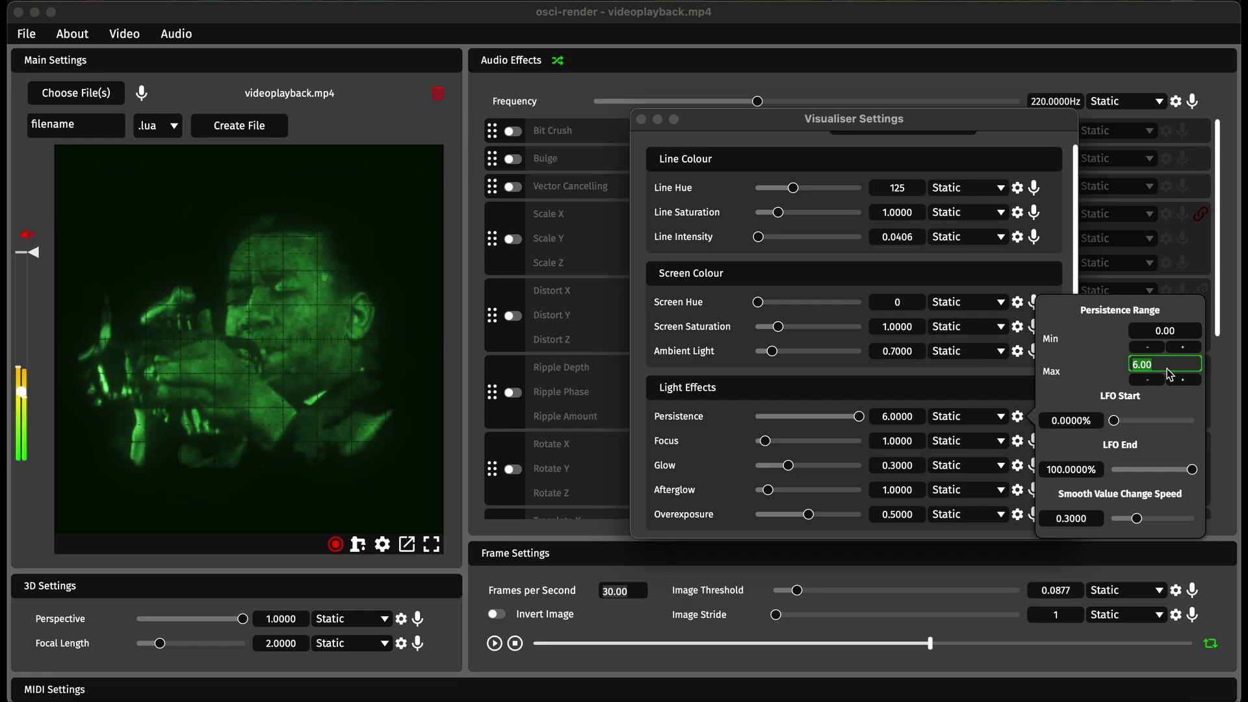
pyautogui.write('10')
pyautogui.press('Return')
pyautogui.click(790, 410)
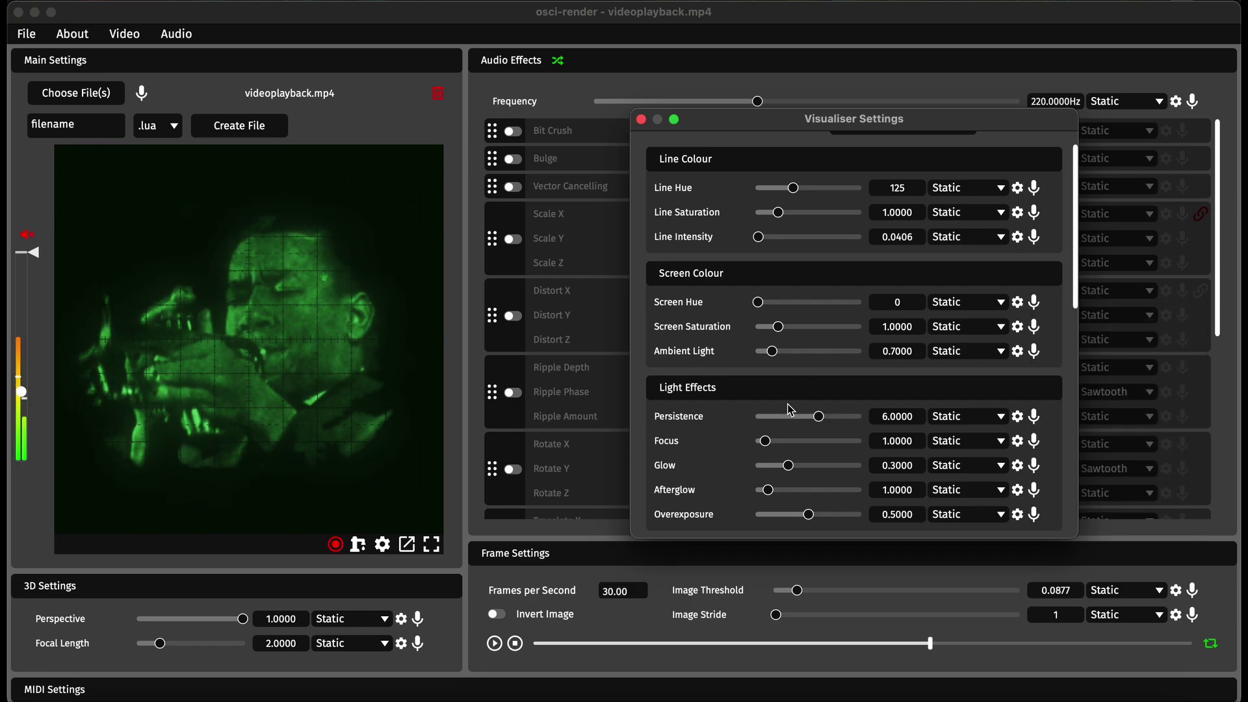
pyautogui.moveTo(819, 416); pyautogui.dragTo(911, 421)
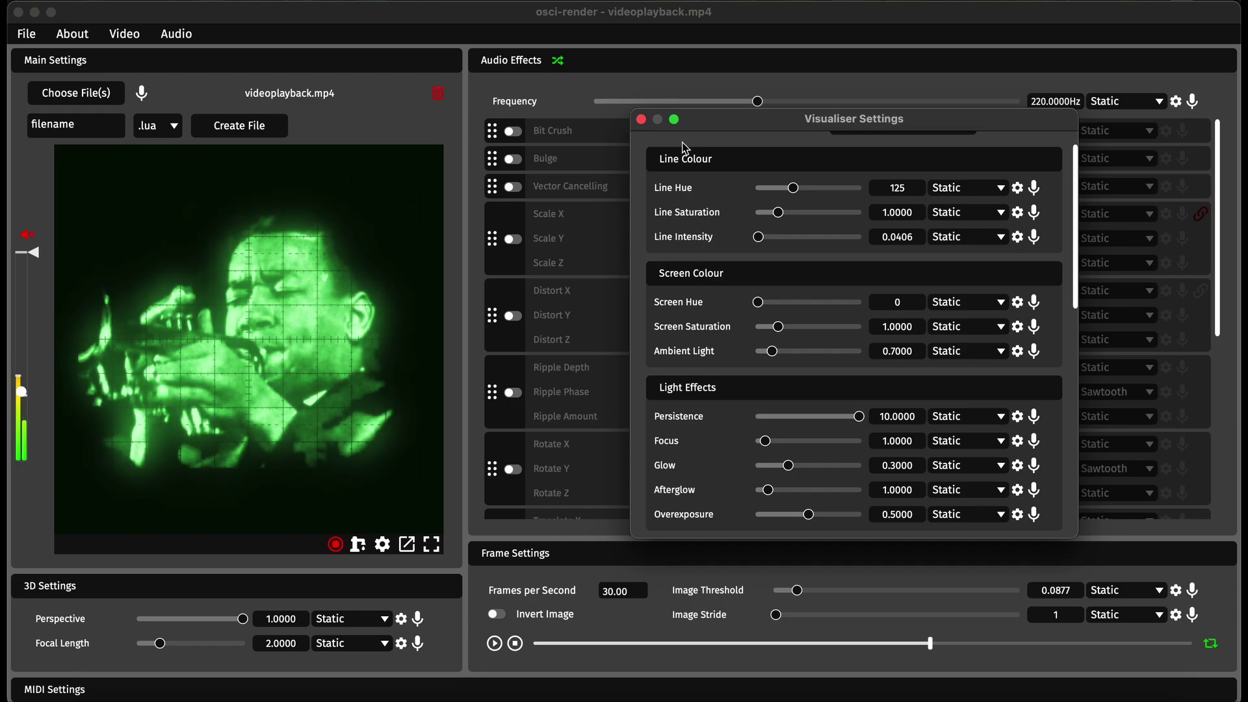
pyautogui.click(641, 119)
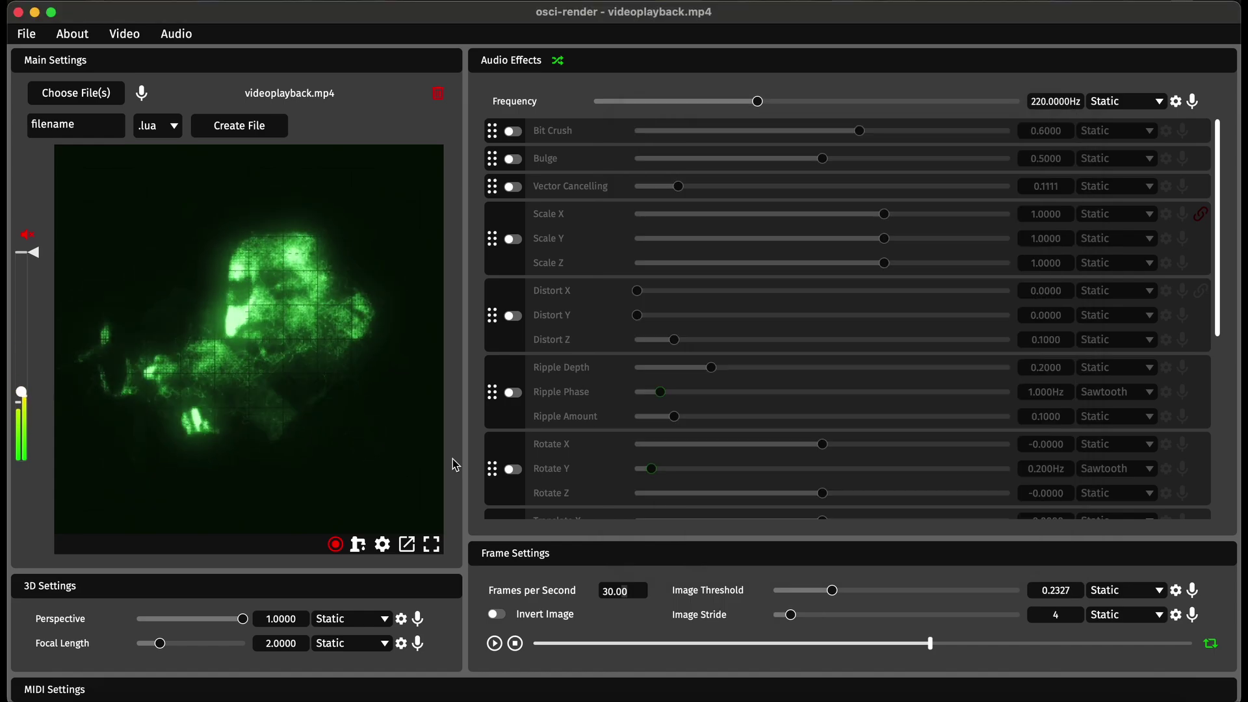
# Try Ripple and Rotate, switch both off, and enable Swirl at about -0.0020
pyautogui.scroll(-5, 552, 438)
pyautogui.scroll(2, 553, 438)
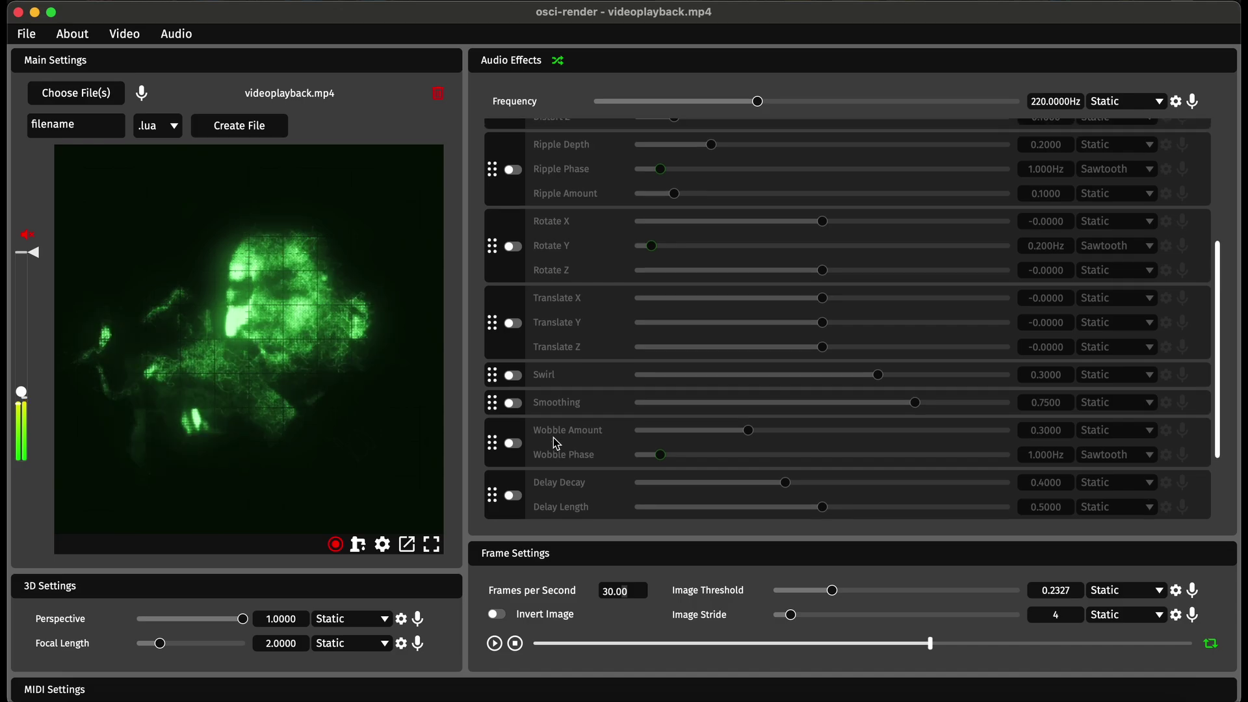
pyautogui.click(513, 241)
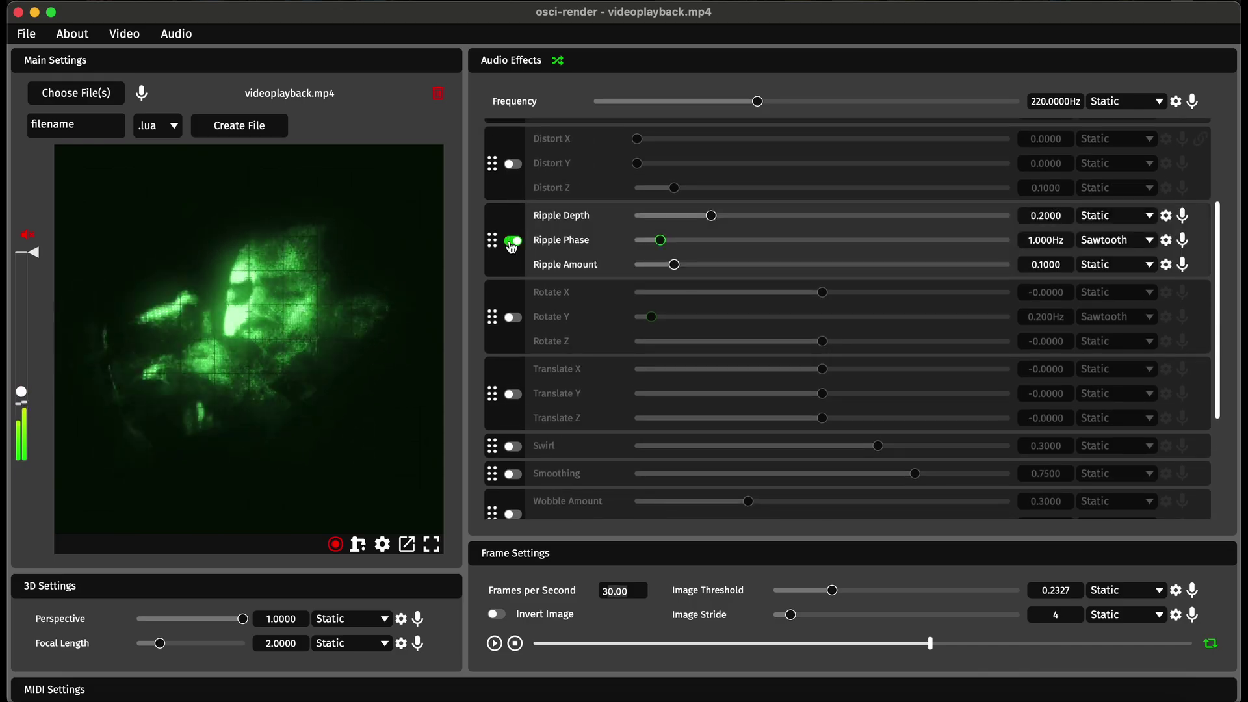
pyautogui.click(513, 318)
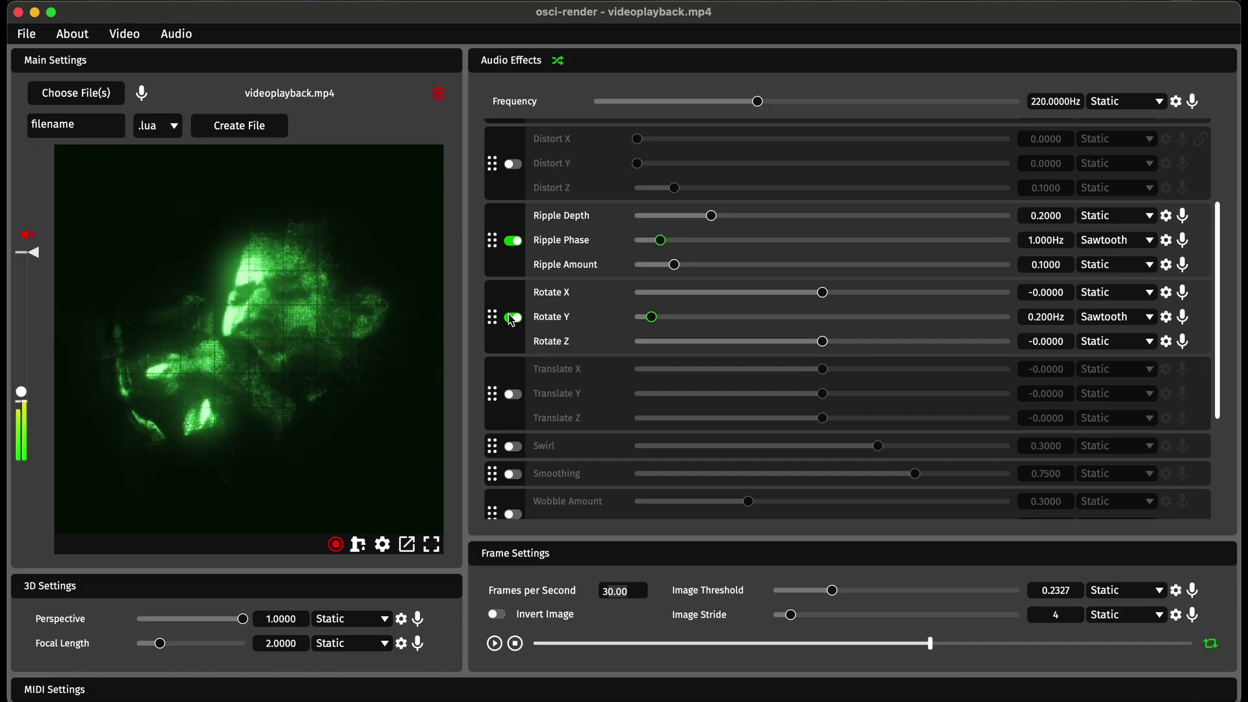
pyautogui.click(511, 318)
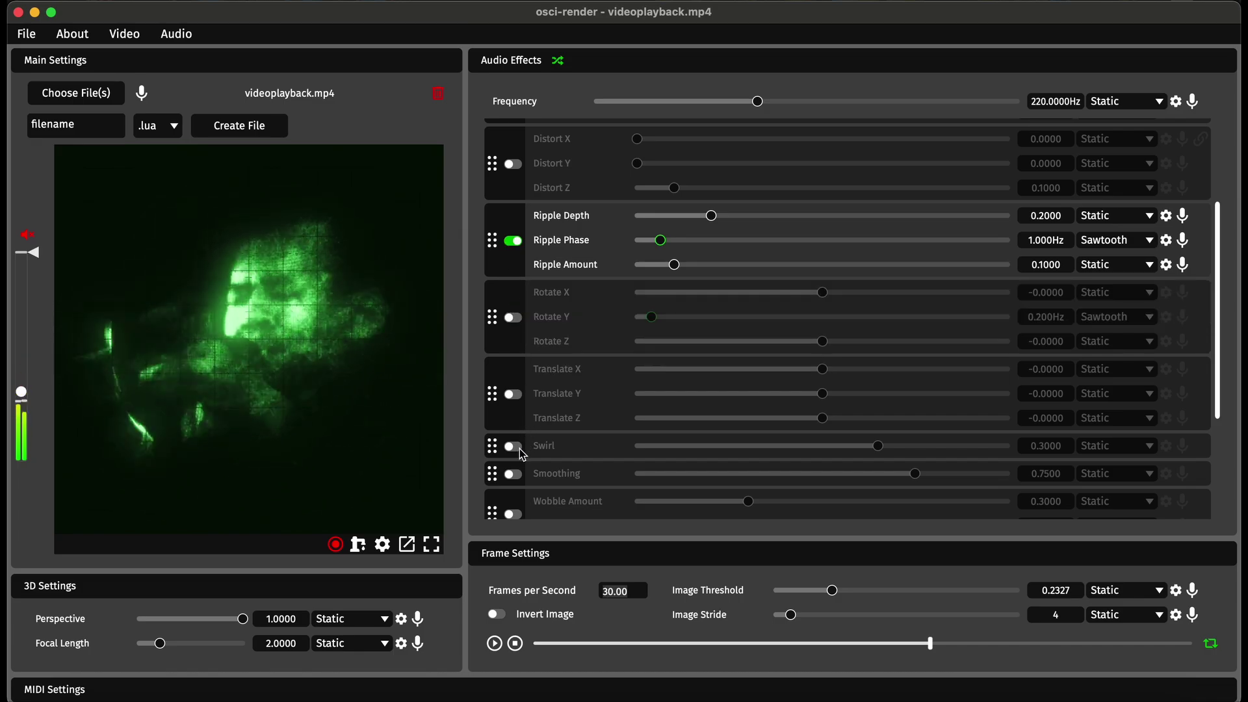
pyautogui.click(513, 241)
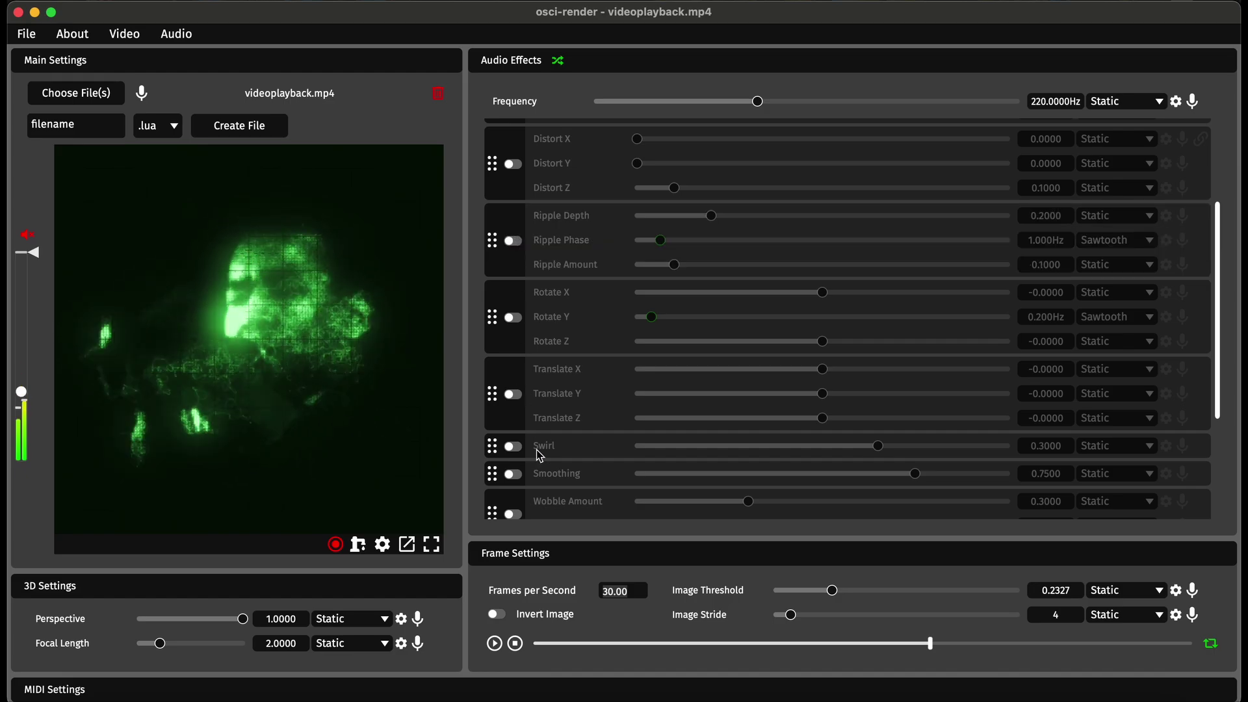
pyautogui.click(513, 446)
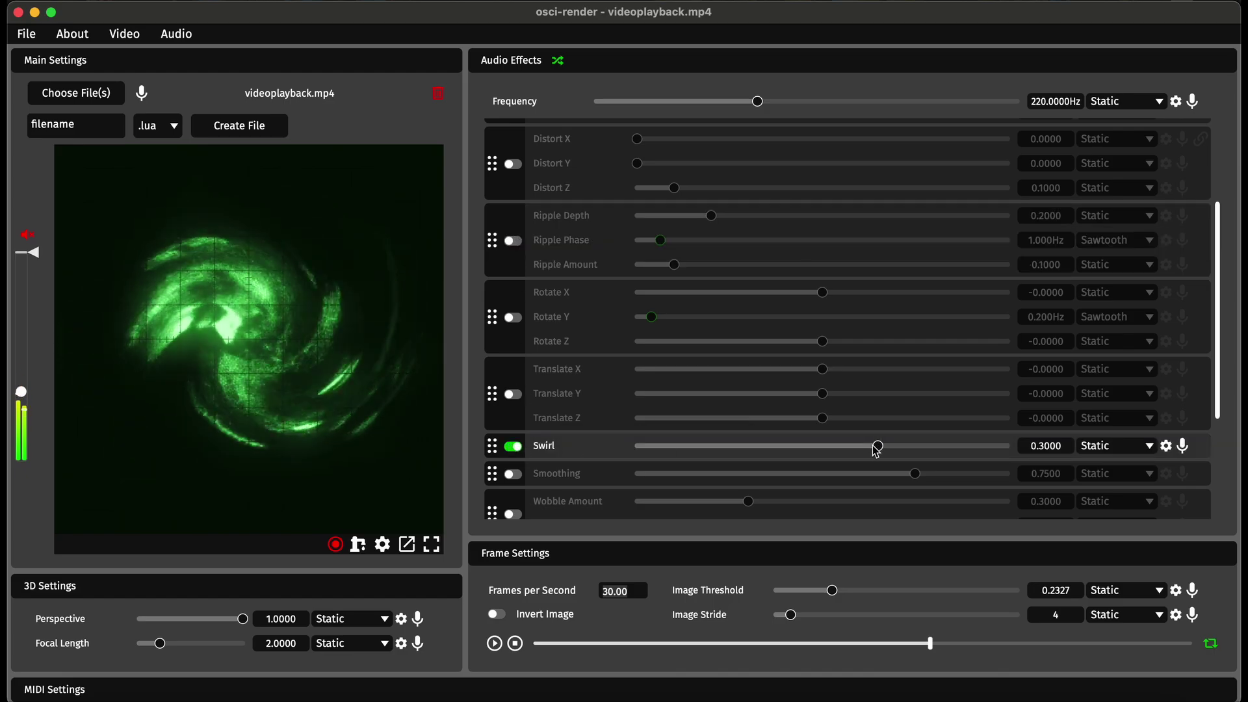
pyautogui.moveTo(875, 448); pyautogui.dragTo(824, 458)
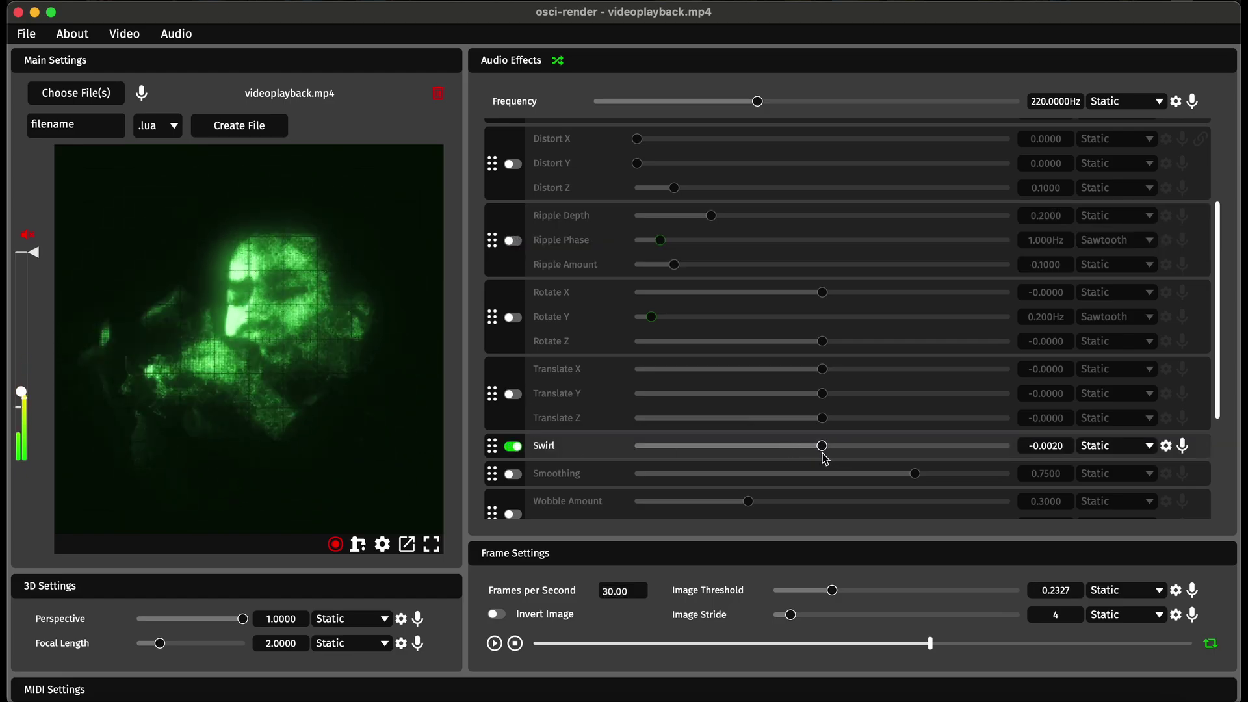
# Turn Rotate back on and make Rotate Y oscillate as a Square wave
pyautogui.click(514, 318)
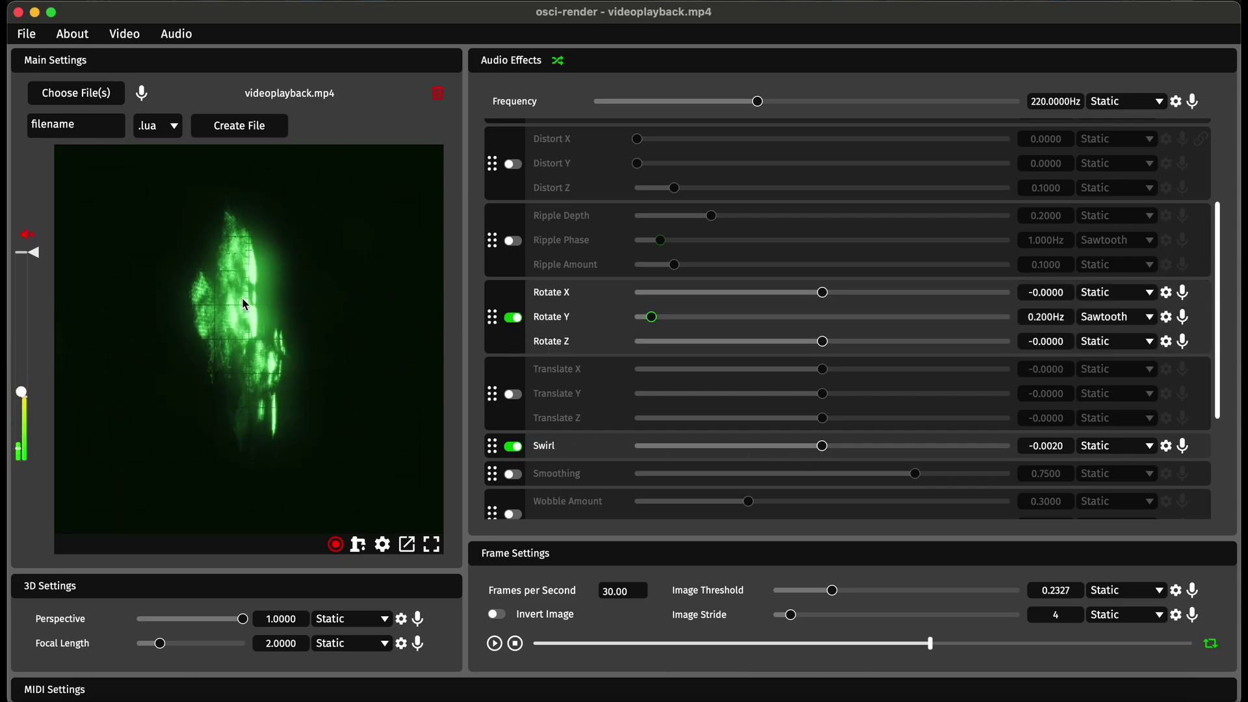
pyautogui.click(1116, 321)
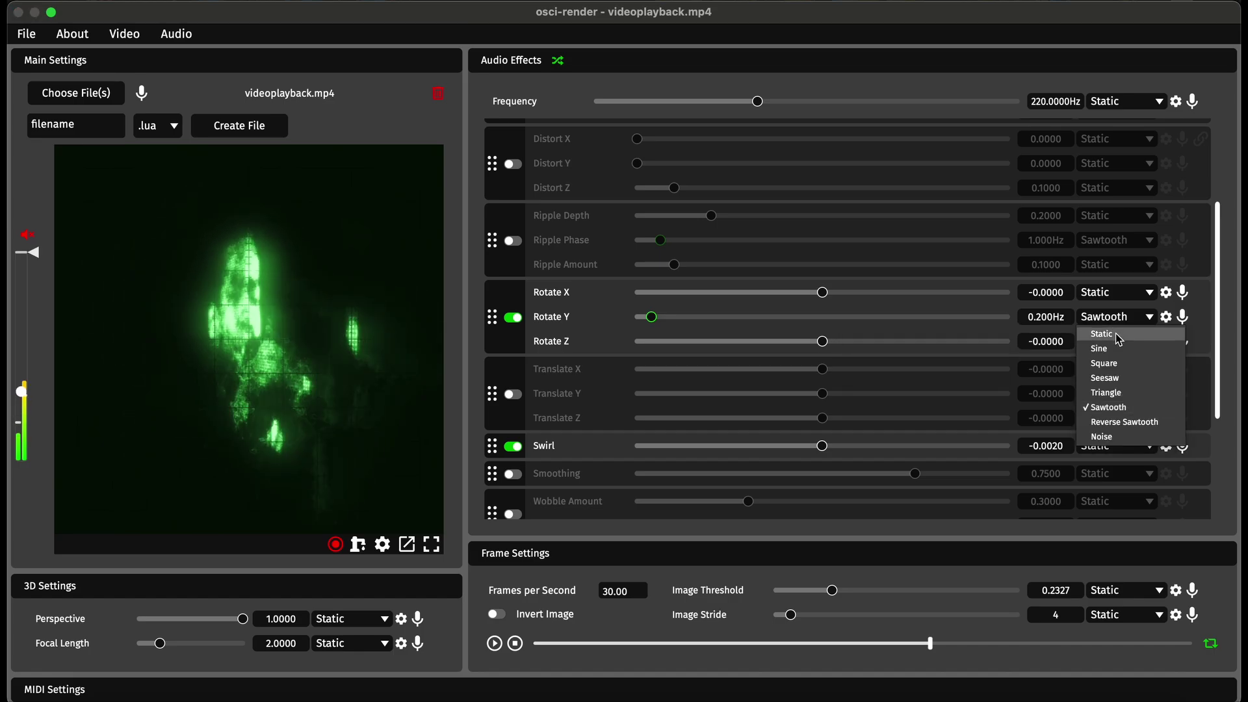
pyautogui.click(1115, 365)
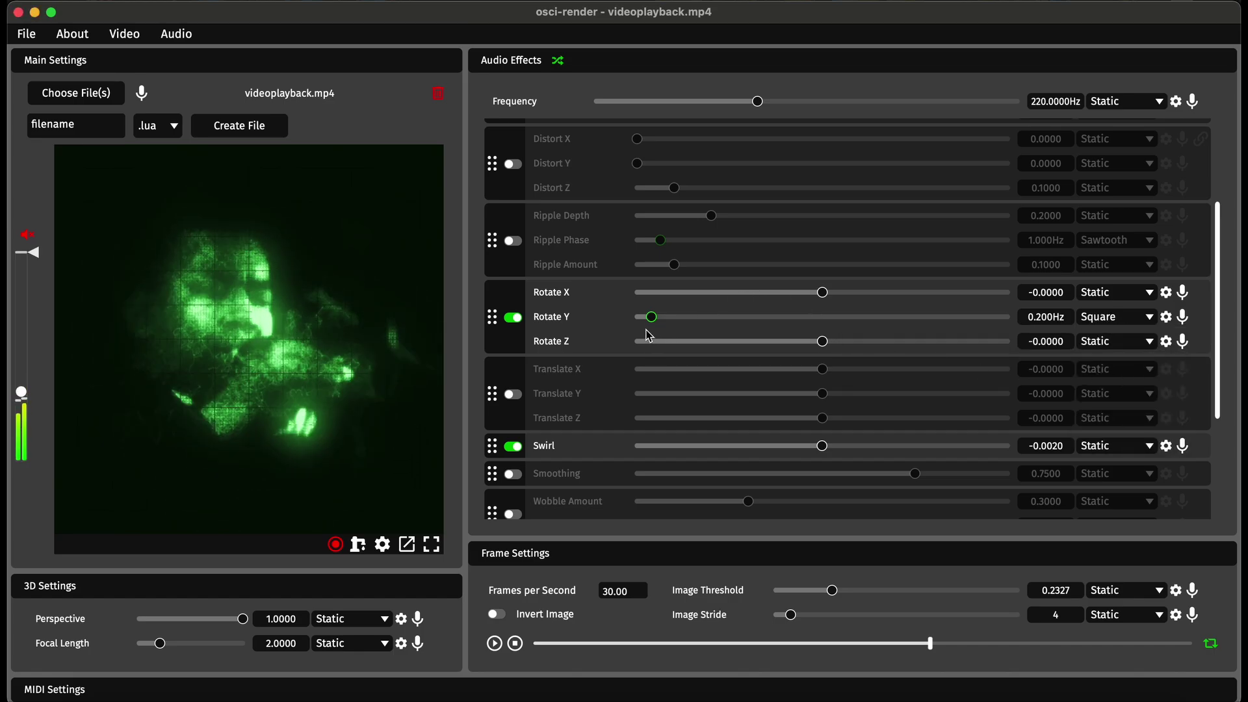
pyautogui.moveTo(655, 323); pyautogui.dragTo(686, 323)
# Set Rotate Y's minimum to 0 and raise its frequency to 86.296 Hz
pyautogui.click(1165, 317)
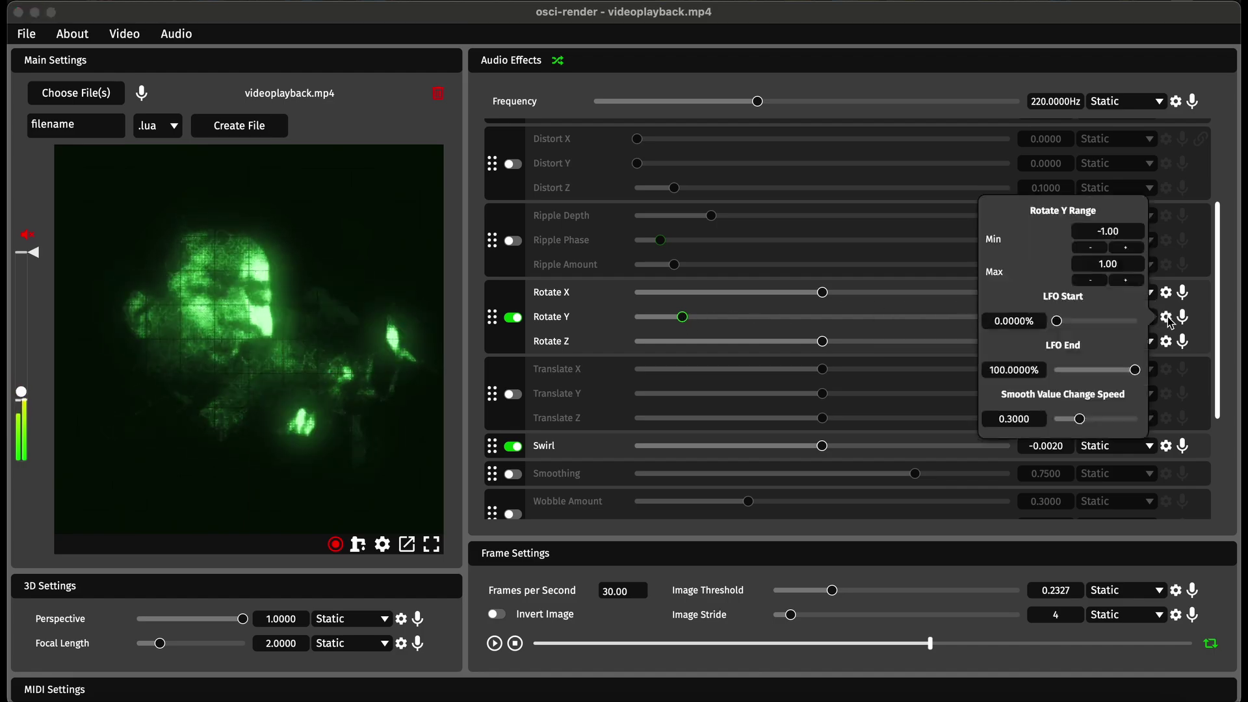
pyautogui.click(1103, 232)
pyautogui.write('0')
pyautogui.press('Return')
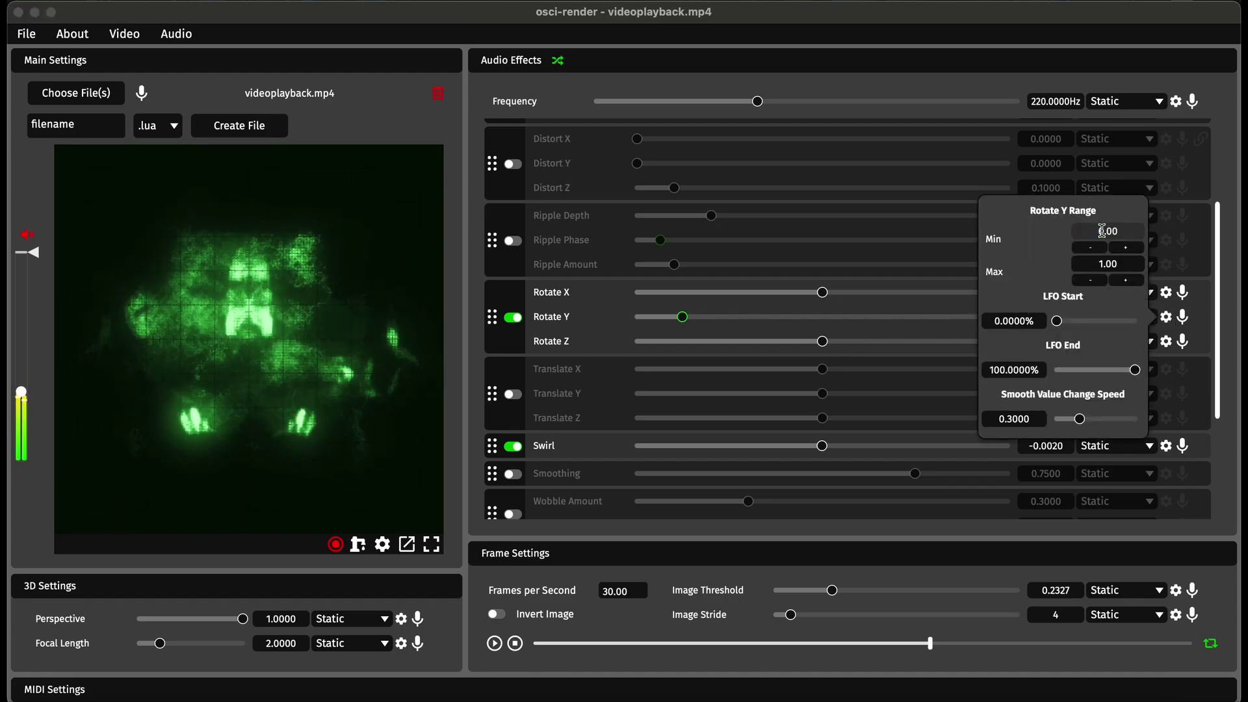
pyautogui.click(587, 333)
pyautogui.moveTo(683, 317); pyautogui.dragTo(728, 325)
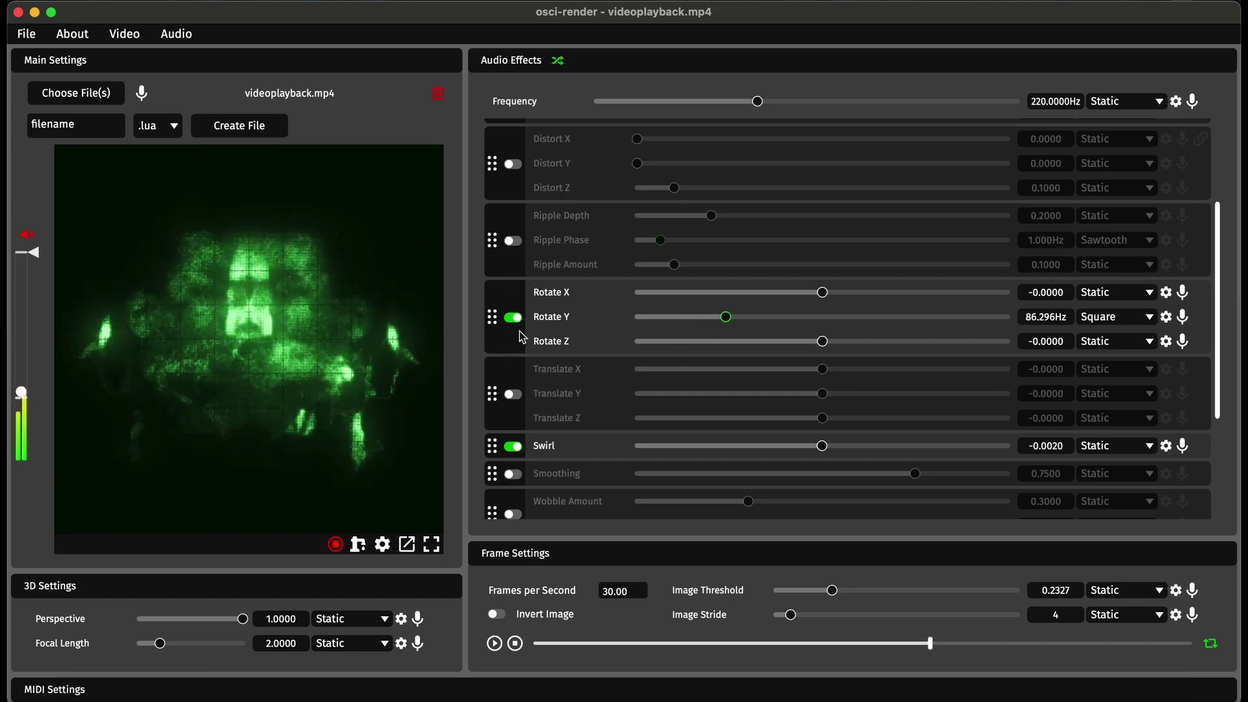
# Move Translate above Rotate, enable it, and set Translate X to -0.5969
pyautogui.moveTo(491, 394); pyautogui.dragTo(539, 300)
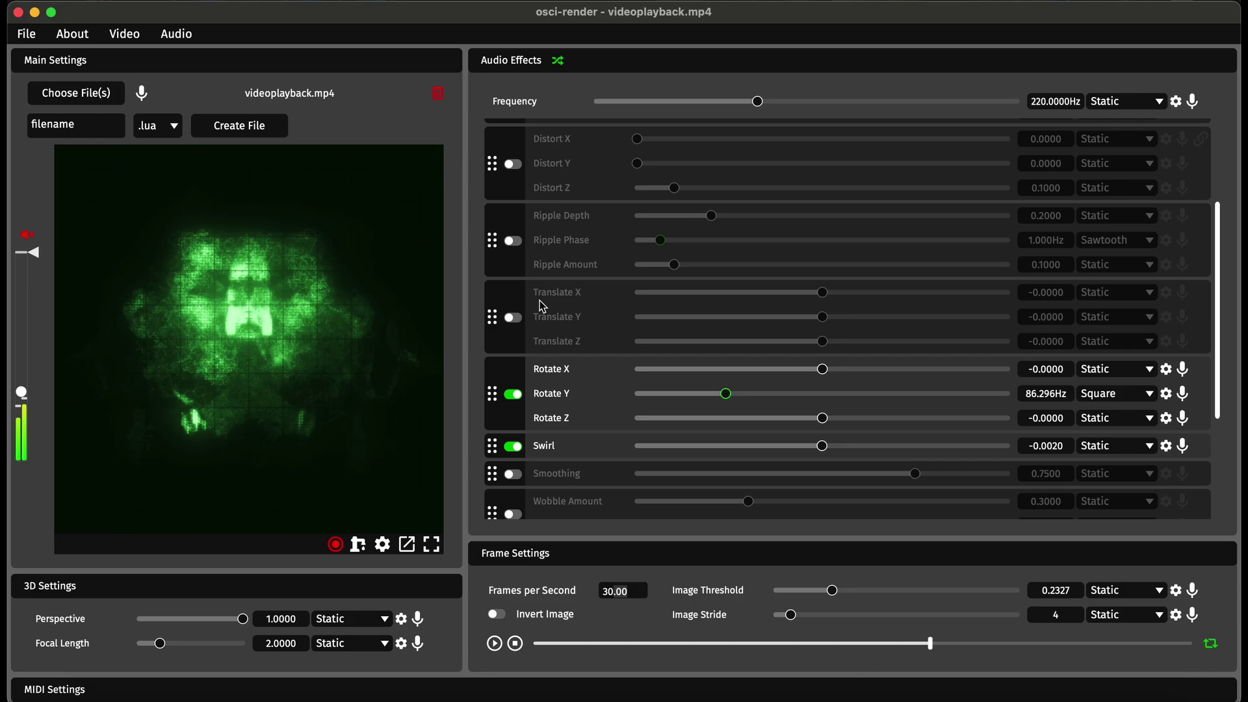
pyautogui.click(513, 317)
pyautogui.moveTo(823, 297); pyautogui.dragTo(714, 306)
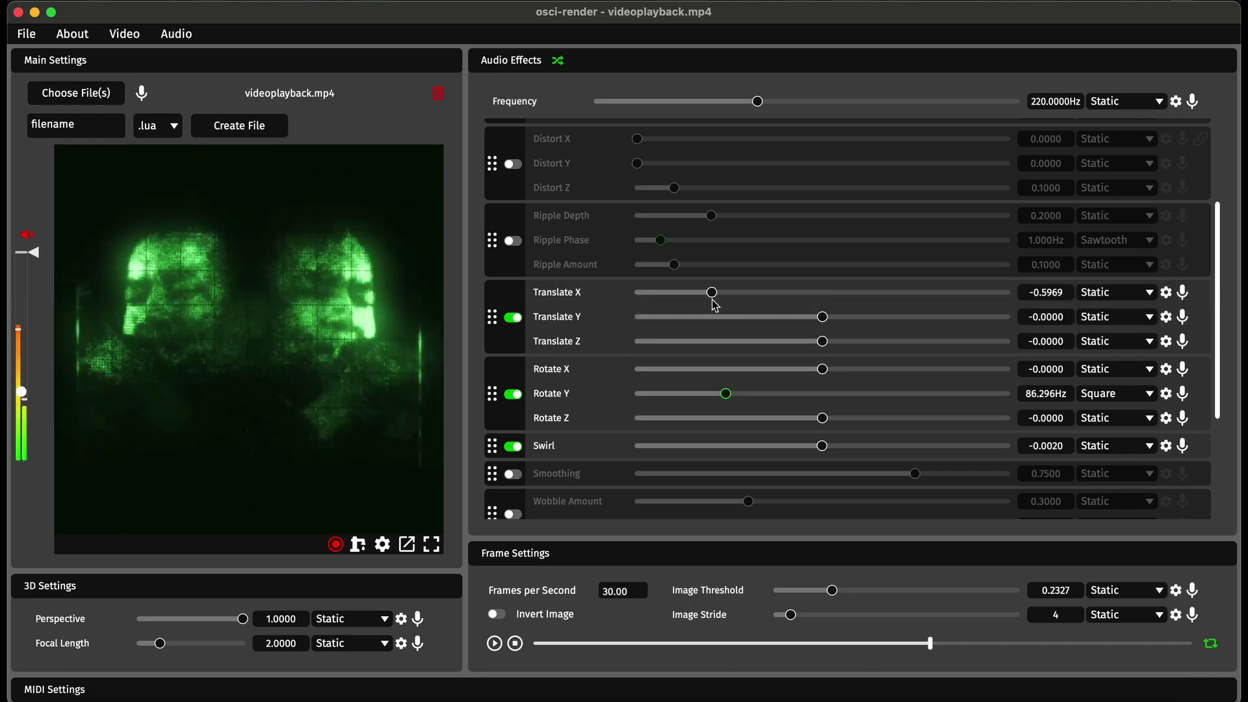
# Enable Scale, place it below Translate, and set it to 0.7060
pyautogui.scroll(-5, 497, 421)
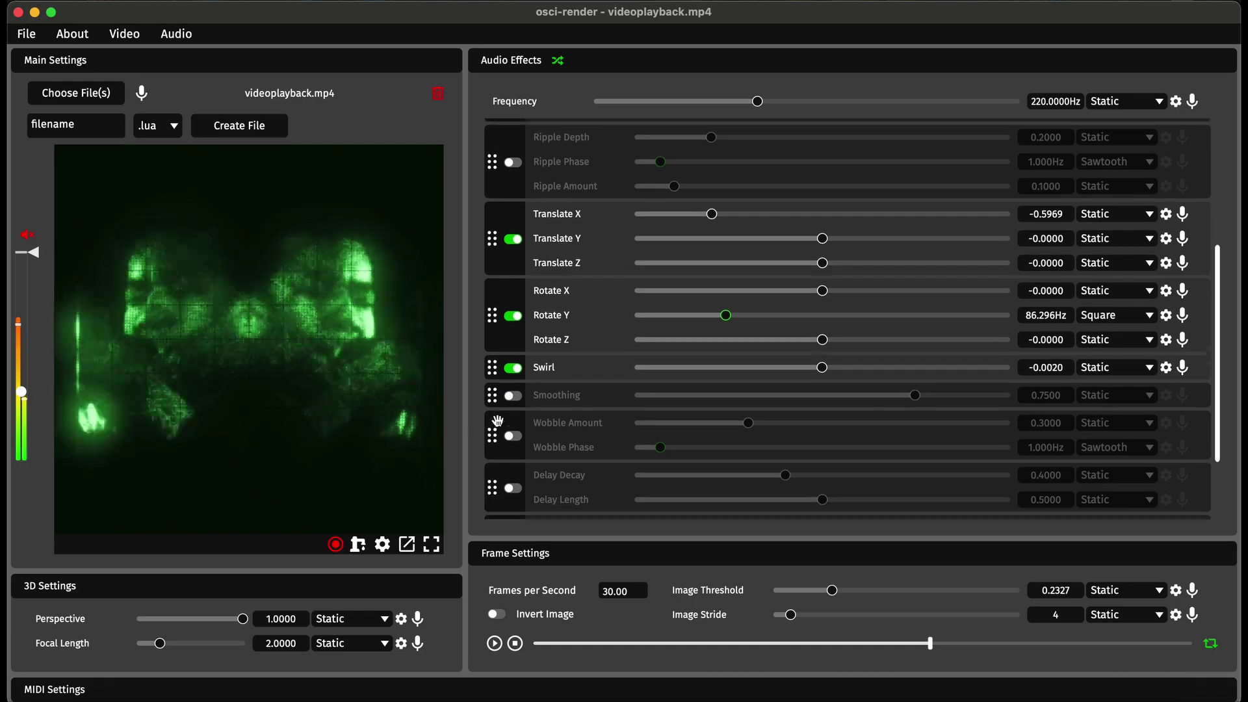
pyautogui.scroll(9, 497, 421)
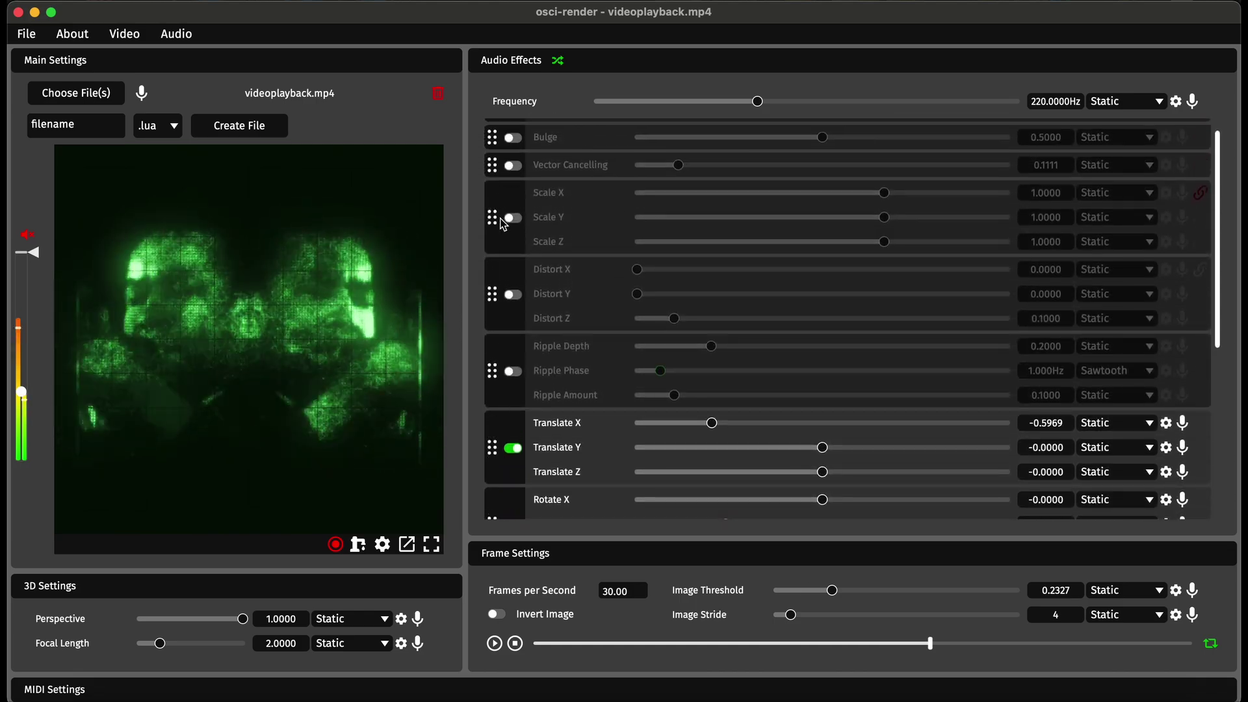
pyautogui.click(515, 218)
pyautogui.moveTo(884, 192); pyautogui.dragTo(861, 193)
pyautogui.scroll(-1, 544, 314)
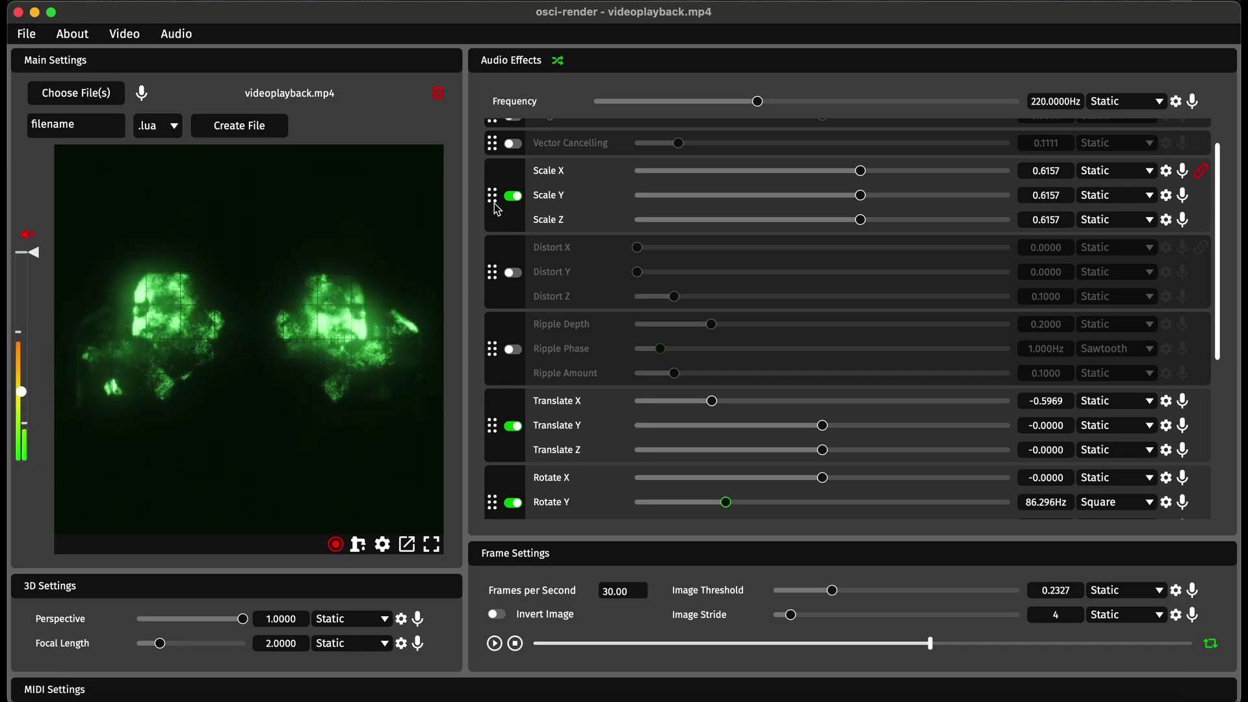
pyautogui.moveTo(494, 195); pyautogui.dragTo(507, 465)
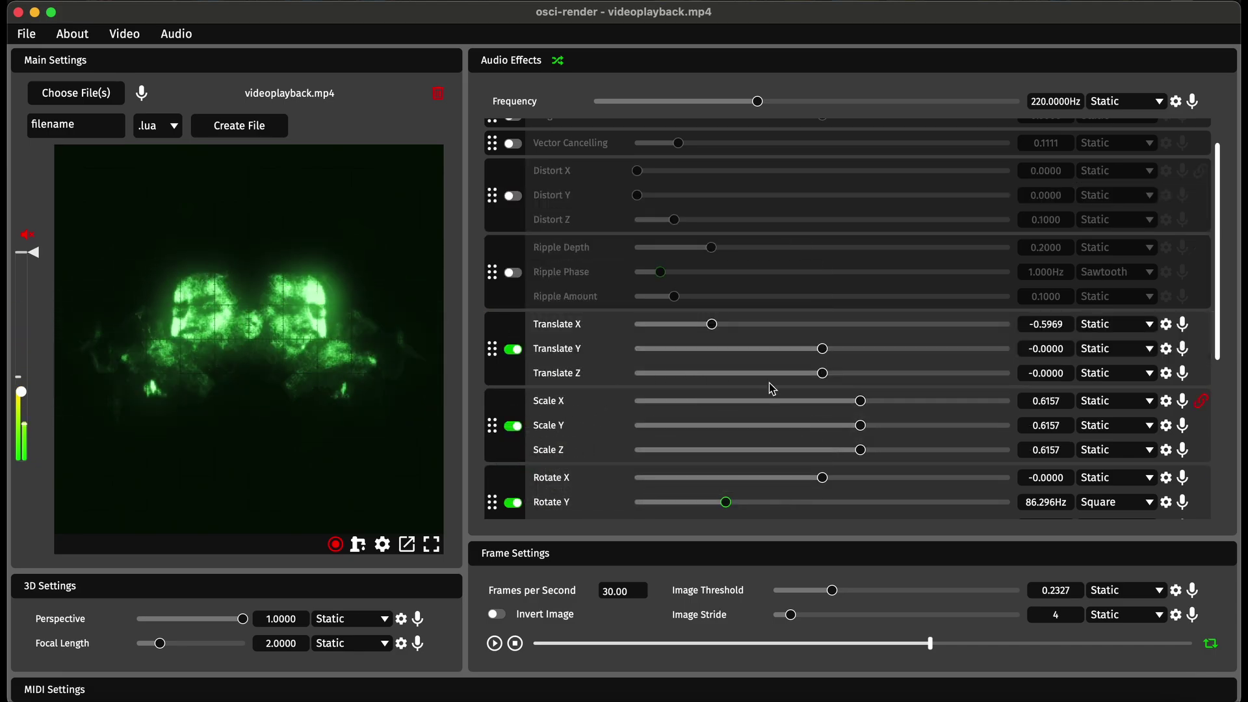
pyautogui.moveTo(851, 407)
pyautogui.mouseDown()
pyautogui.moveTo(826, 404)
pyautogui.moveTo(878, 395)
pyautogui.moveTo(868, 393)
pyautogui.mouseUp()
# Move Swirl to the top of the effect chain and set it to 0.0397
pyautogui.scroll(-5, 489, 380)
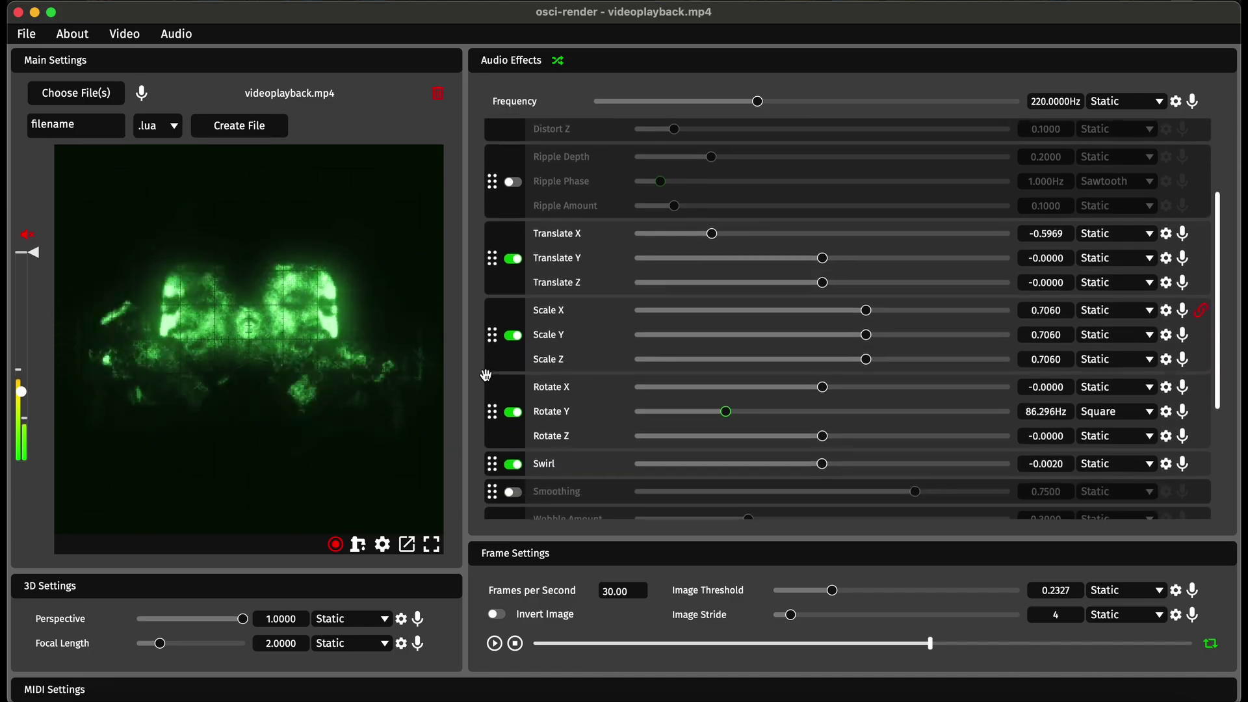
pyautogui.moveTo(826, 450)
pyautogui.mouseDown()
pyautogui.moveTo(936, 440)
pyautogui.moveTo(834, 437)
pyautogui.mouseUp()
pyautogui.moveTo(486, 449); pyautogui.dragTo(495, 201)
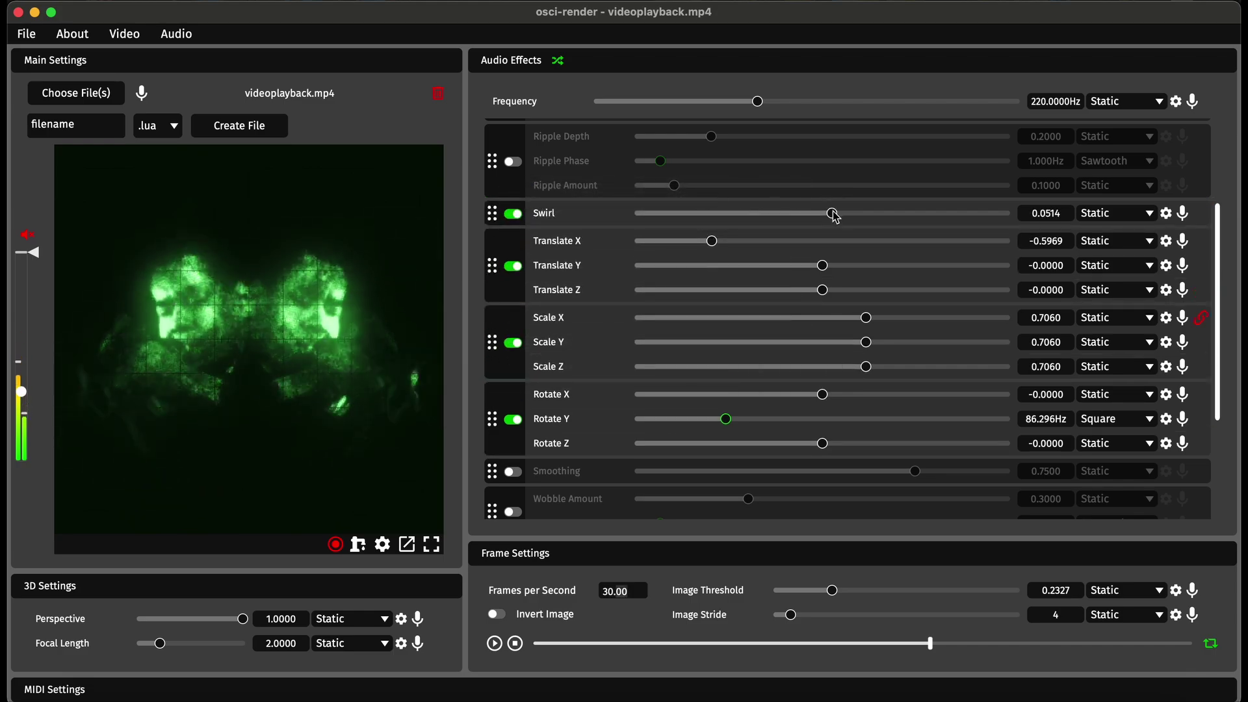
pyautogui.moveTo(832, 213)
pyautogui.mouseDown()
pyautogui.moveTo(994, 213)
pyautogui.moveTo(648, 217)
pyautogui.moveTo(899, 217)
pyautogui.moveTo(810, 218)
pyautogui.moveTo(831, 222)
pyautogui.mouseUp()
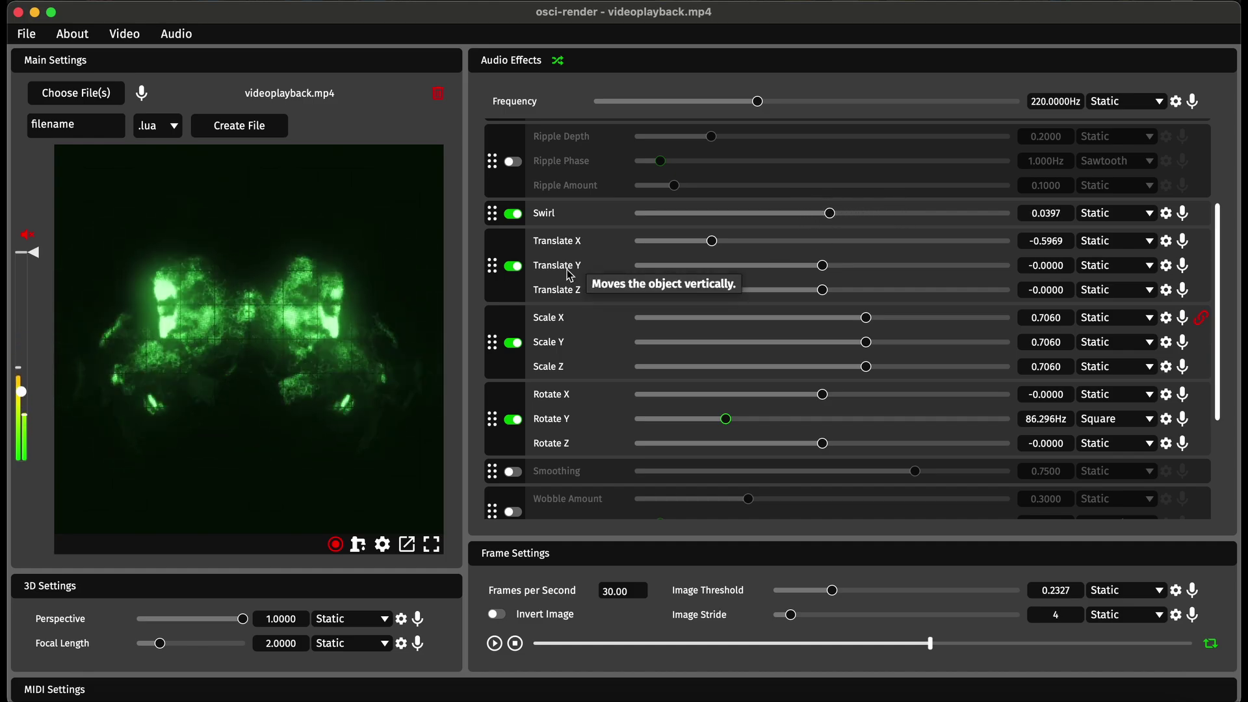